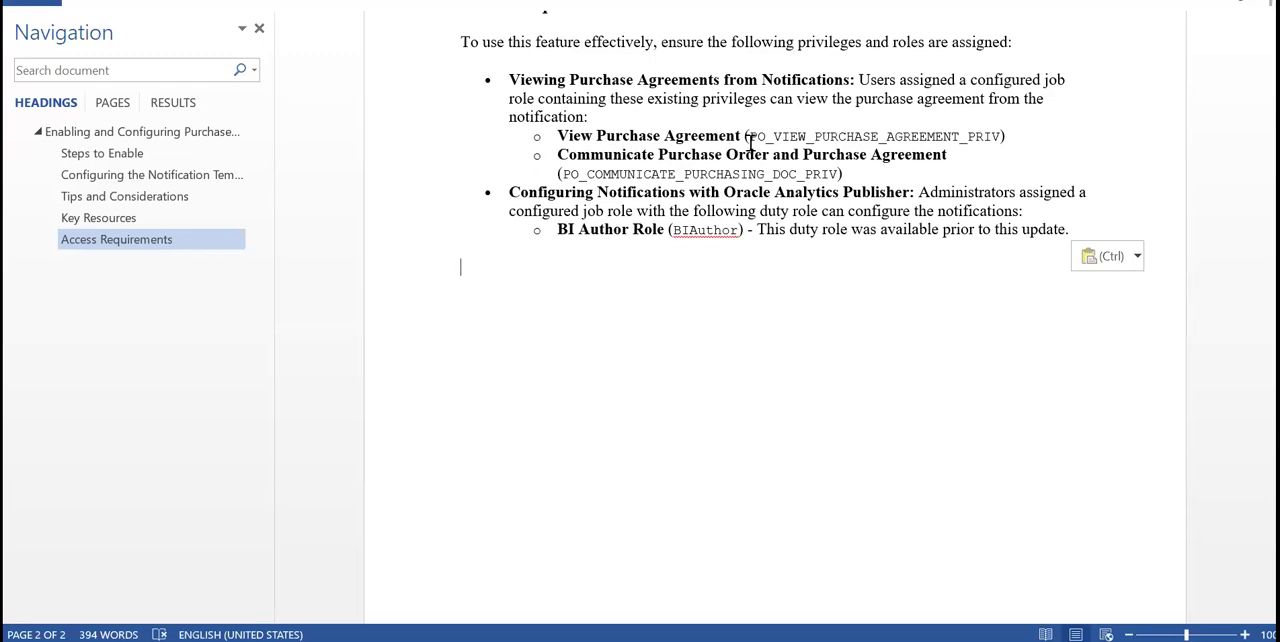
Review the privilege codes for viewing and communicating purchase agreements and the BI Author Role in the access requirements
left_click_drag(744, 138, 881, 140)
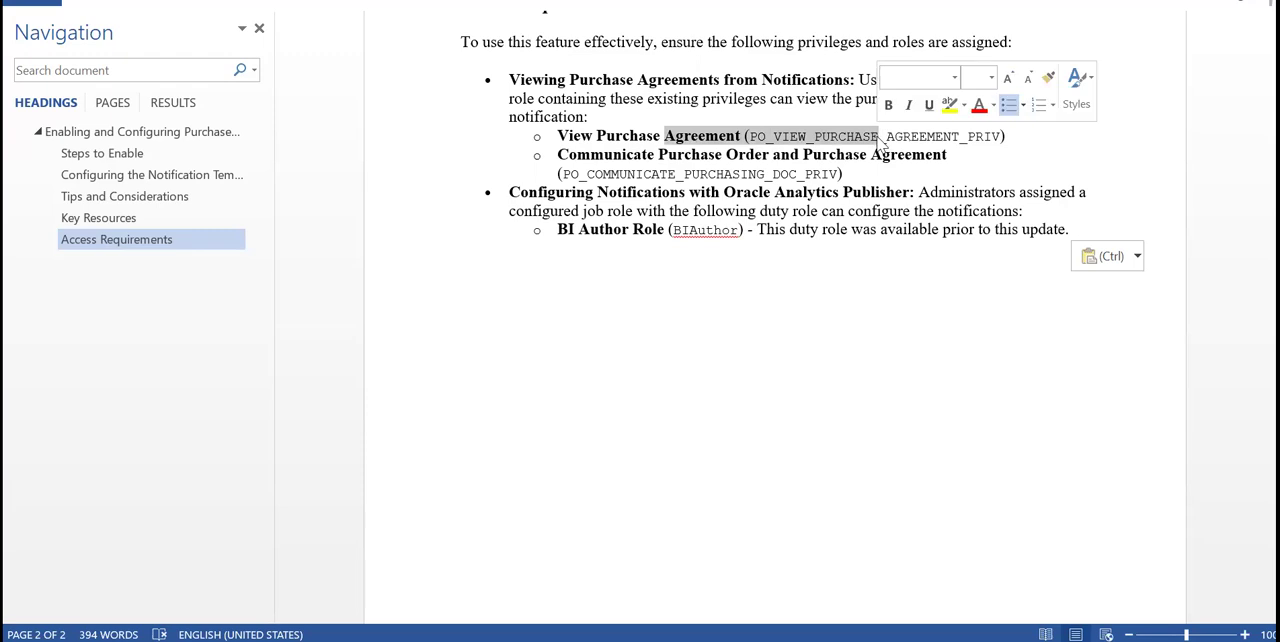
left_click(967, 140)
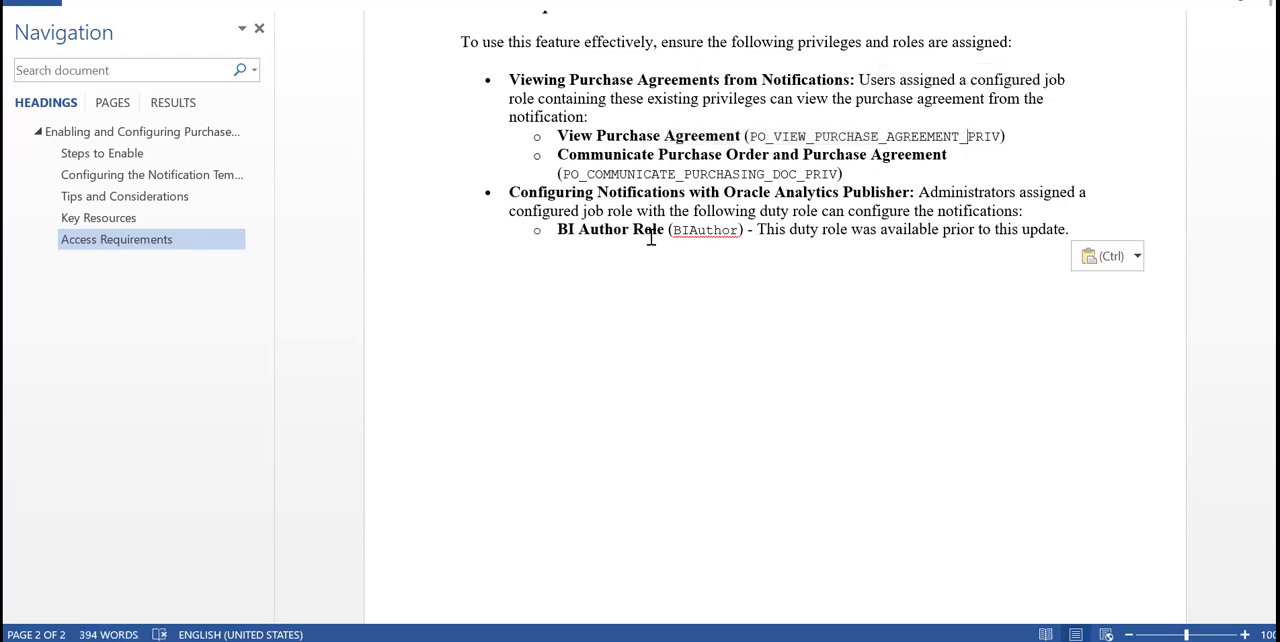
left_click_drag(555, 229, 645, 247)
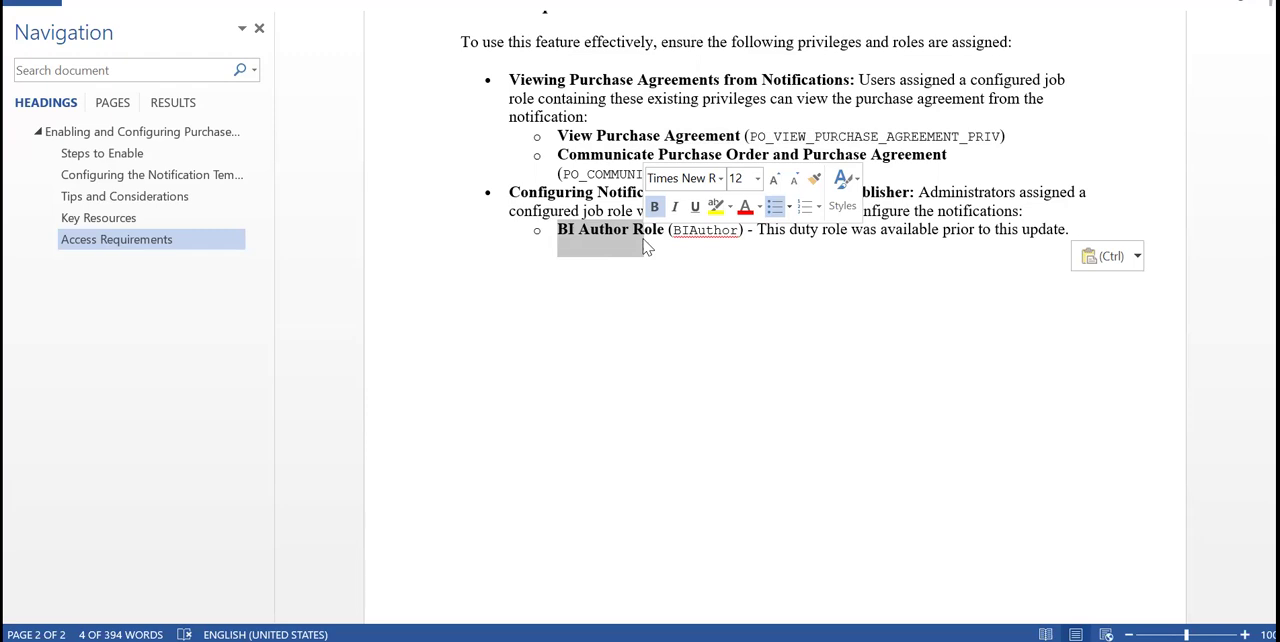
left_click(984, 160)
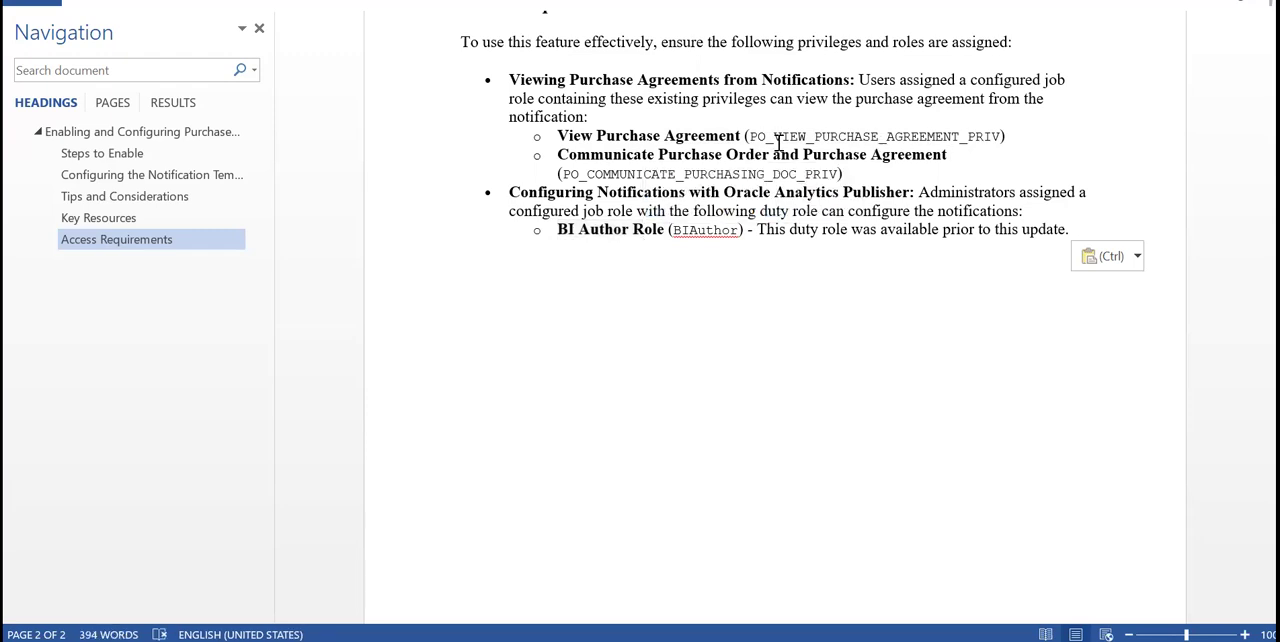
left_click_drag(750, 137, 990, 143)
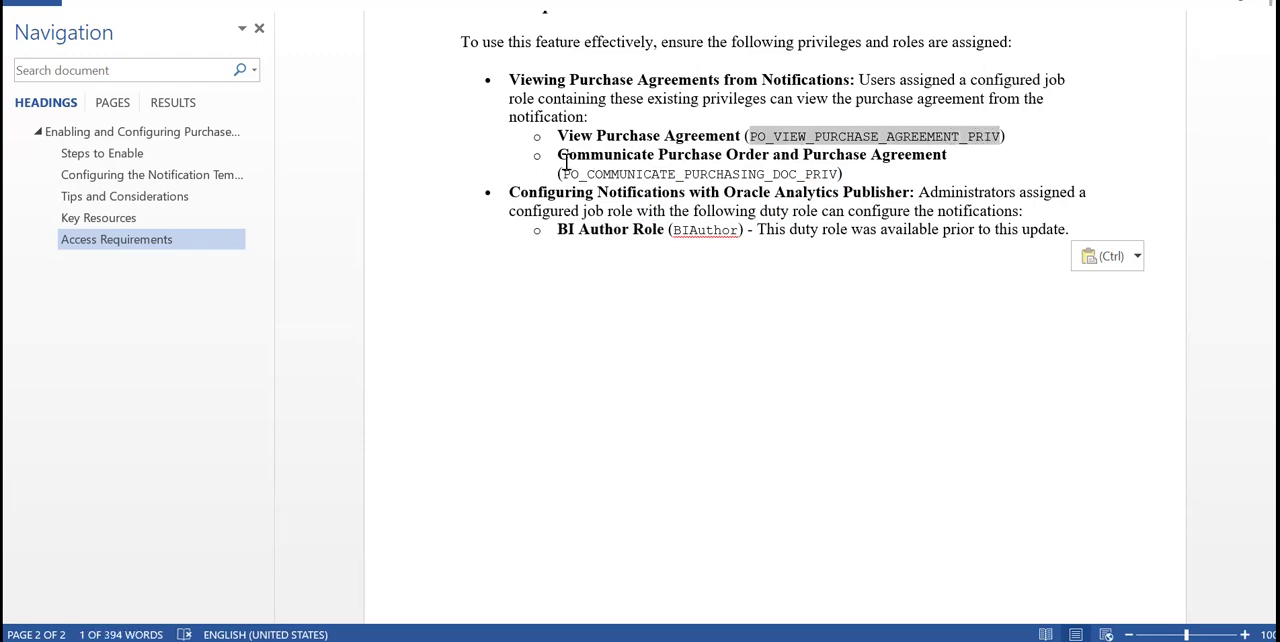
left_click_drag(561, 174, 838, 183)
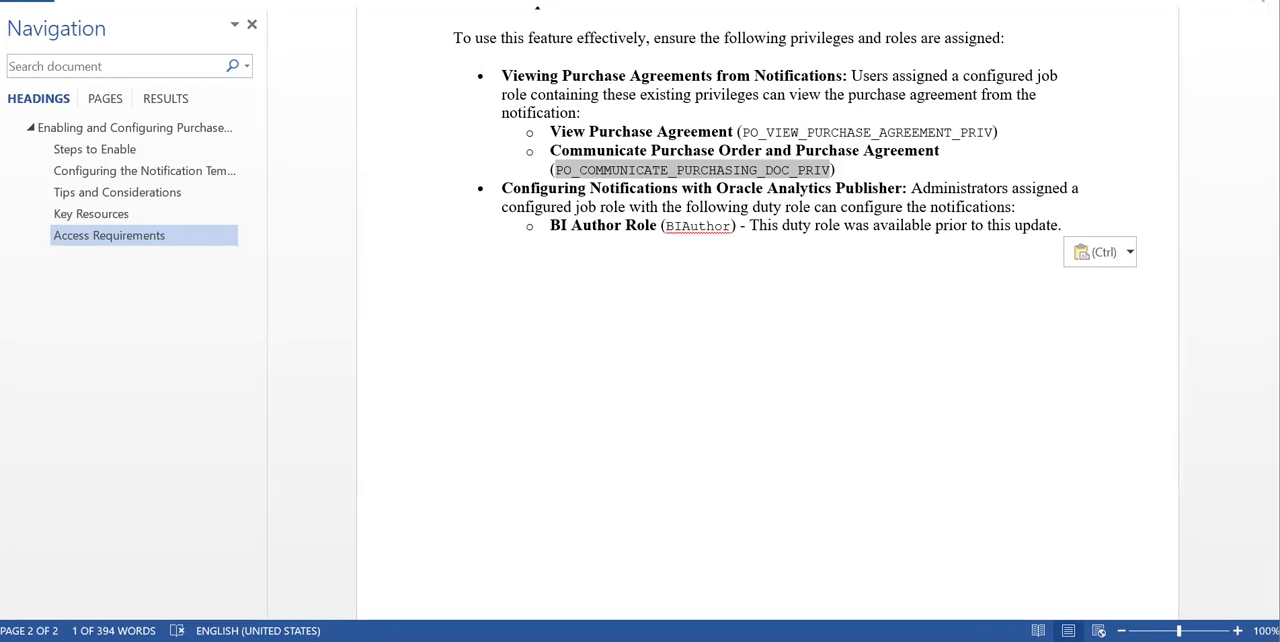
Switch to Oracle Fusion in the browser and start a new agreement from the Purchase Agreements work area
left_click(889, 485)
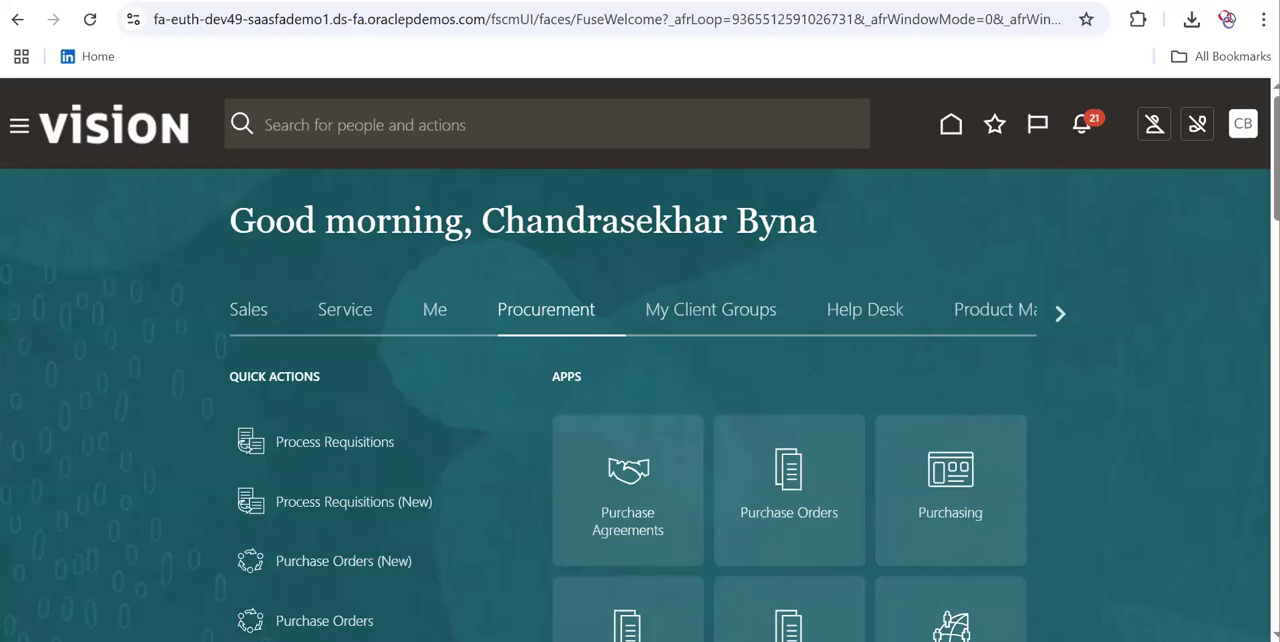
scroll(1248, 230, "down", 2)
scroll(640, 360, "down", 1)
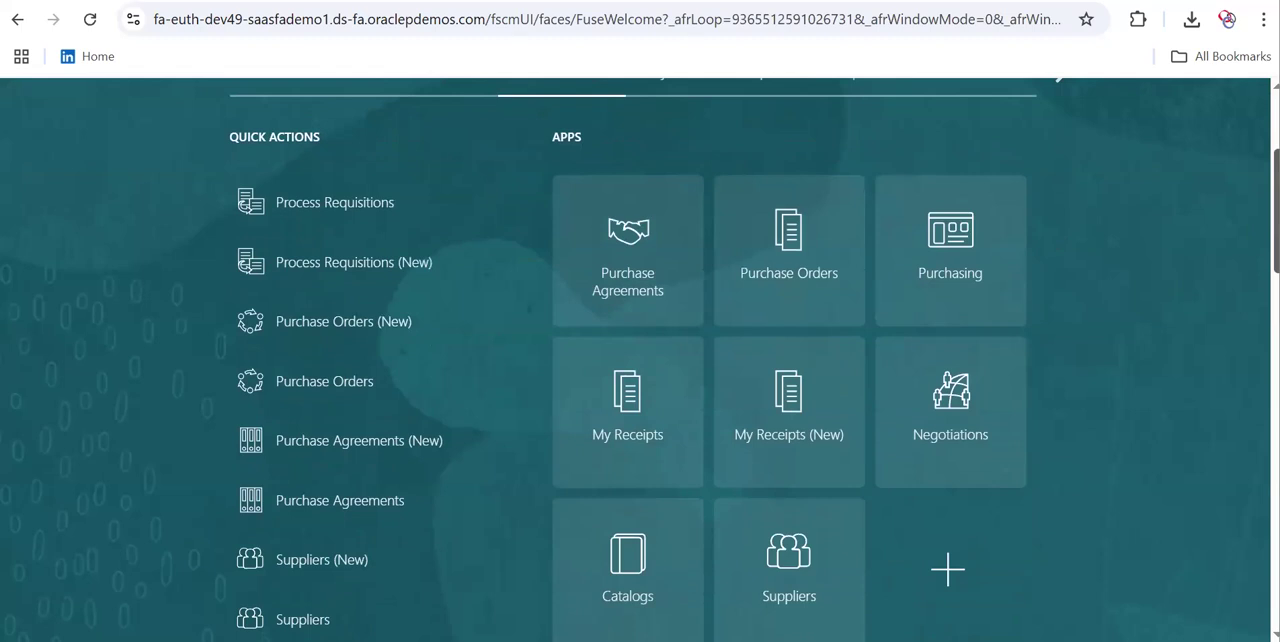
left_click(628, 259)
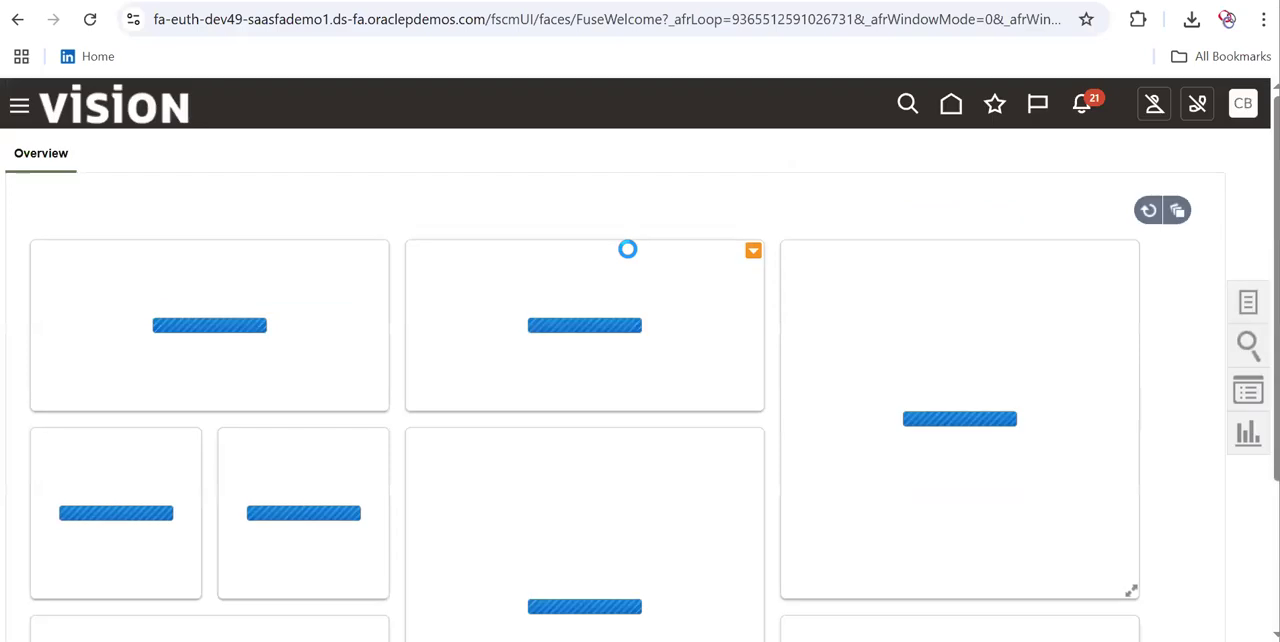
left_click(1245, 306)
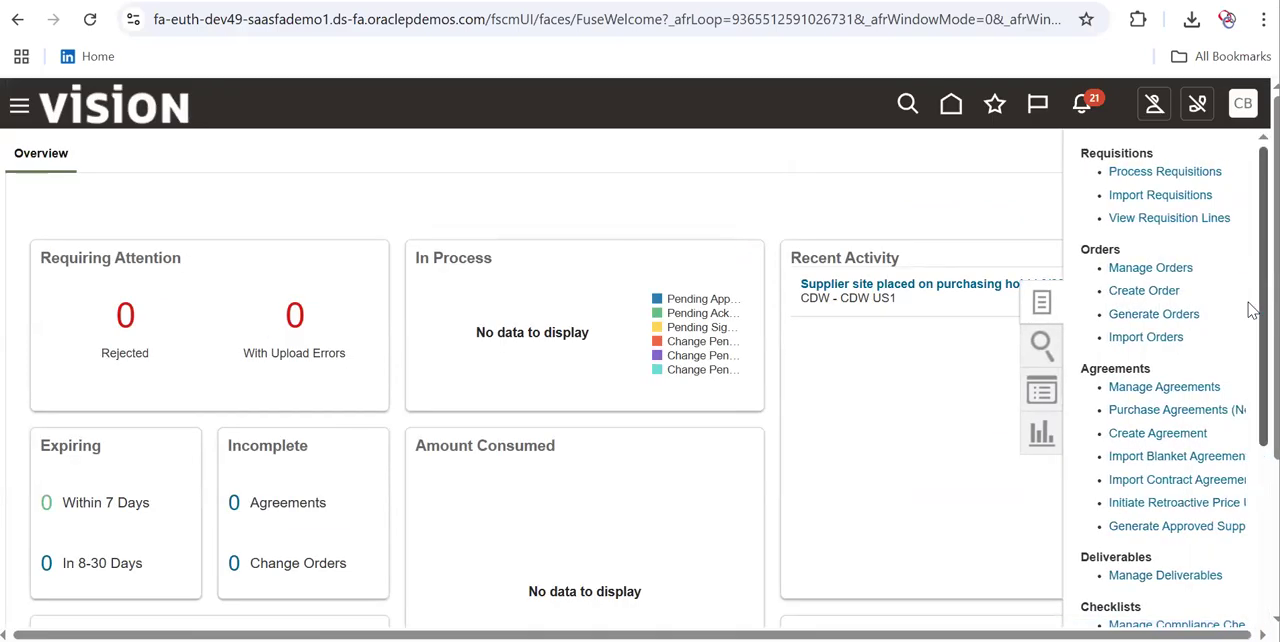
left_click(1160, 437)
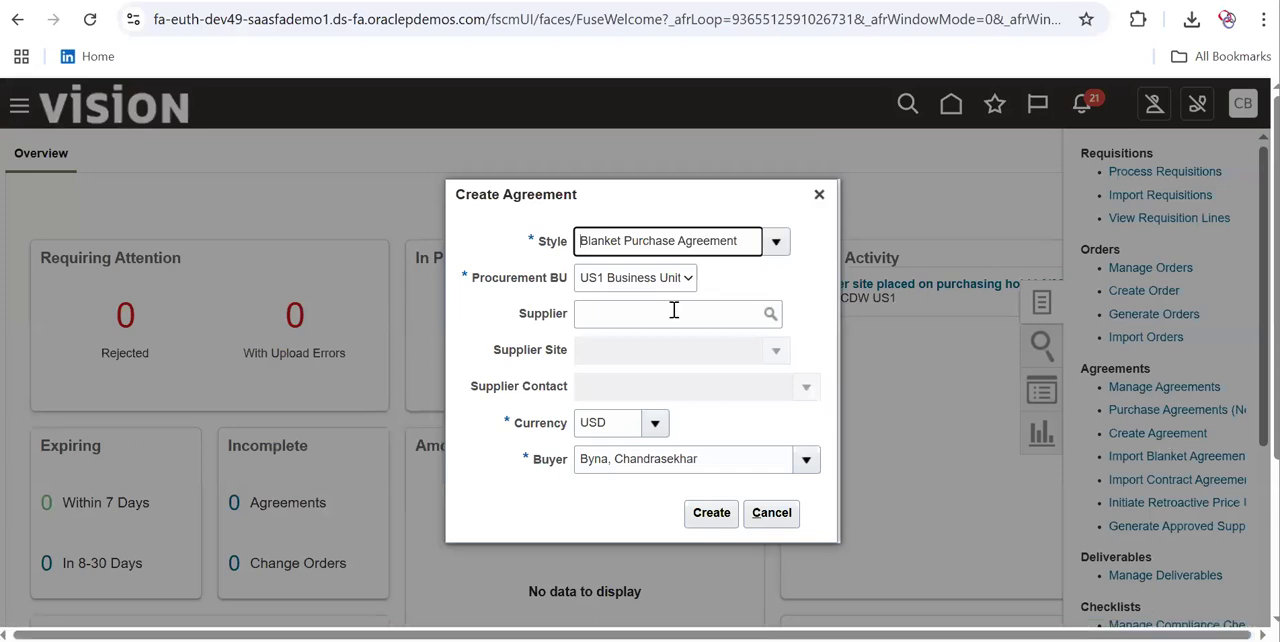
Create the blanket purchase agreement with ABC Bank as the supplier
left_click(674, 312)
type("abd")
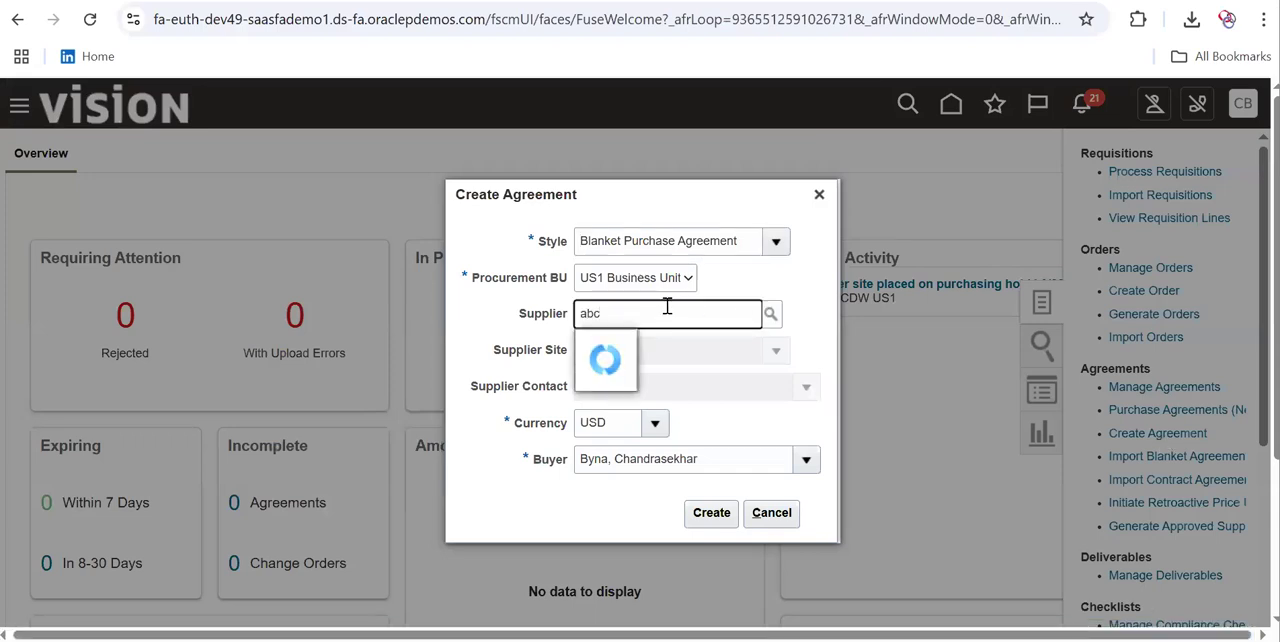
left_click(649, 352)
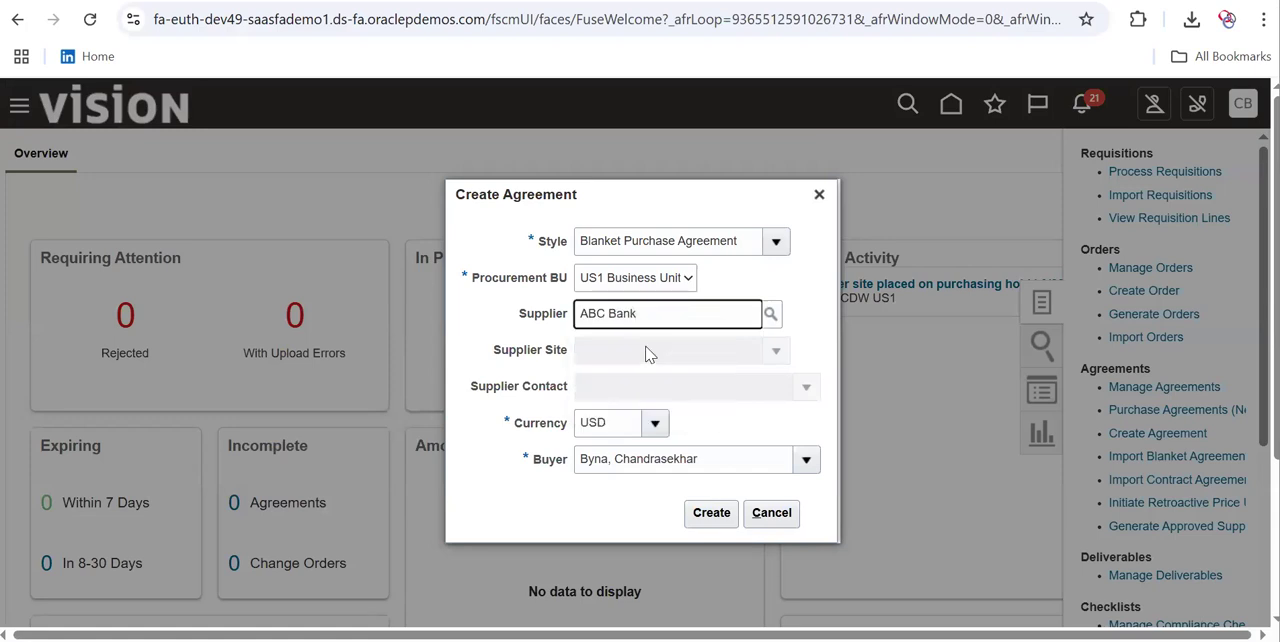
left_click(710, 514)
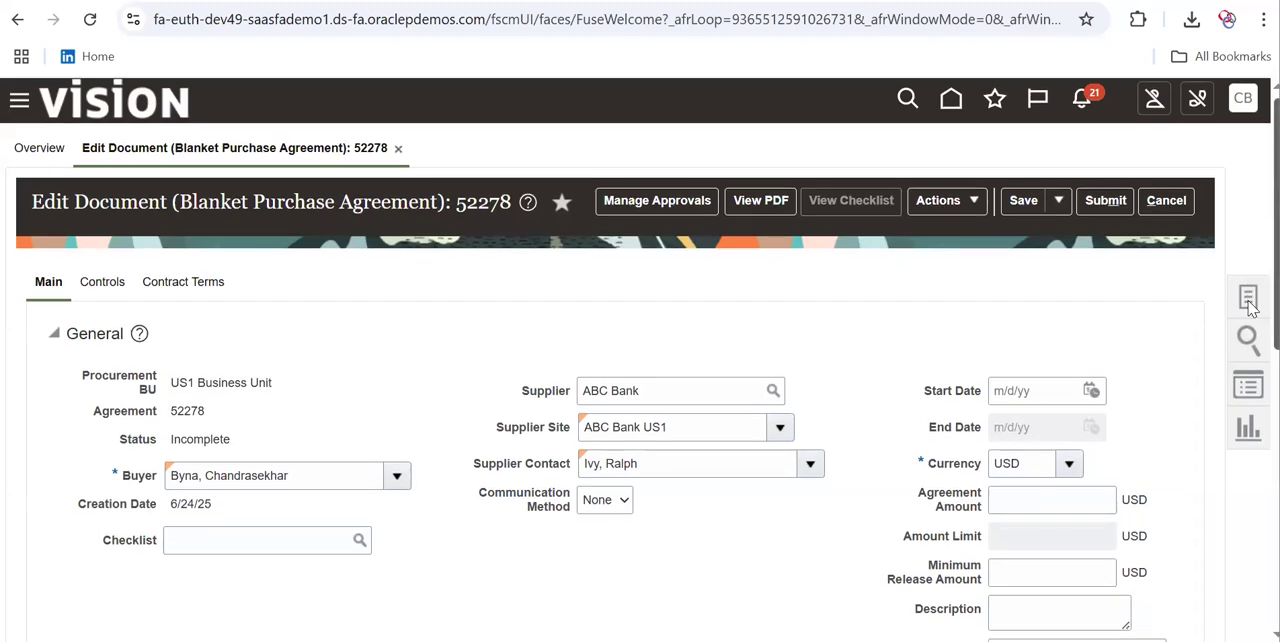
Set the agreement amount to 8,000 USD
scroll(1248, 443, "down", 4)
scroll(1248, 347, "up", 3)
left_click(1027, 391)
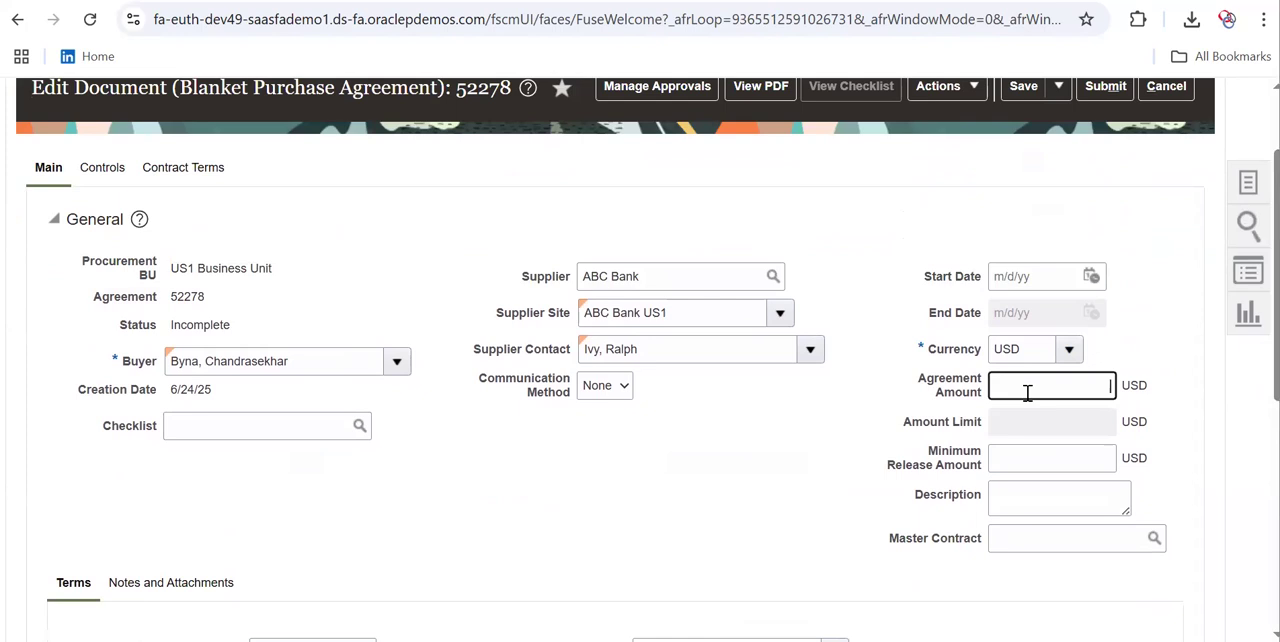
type("8000")
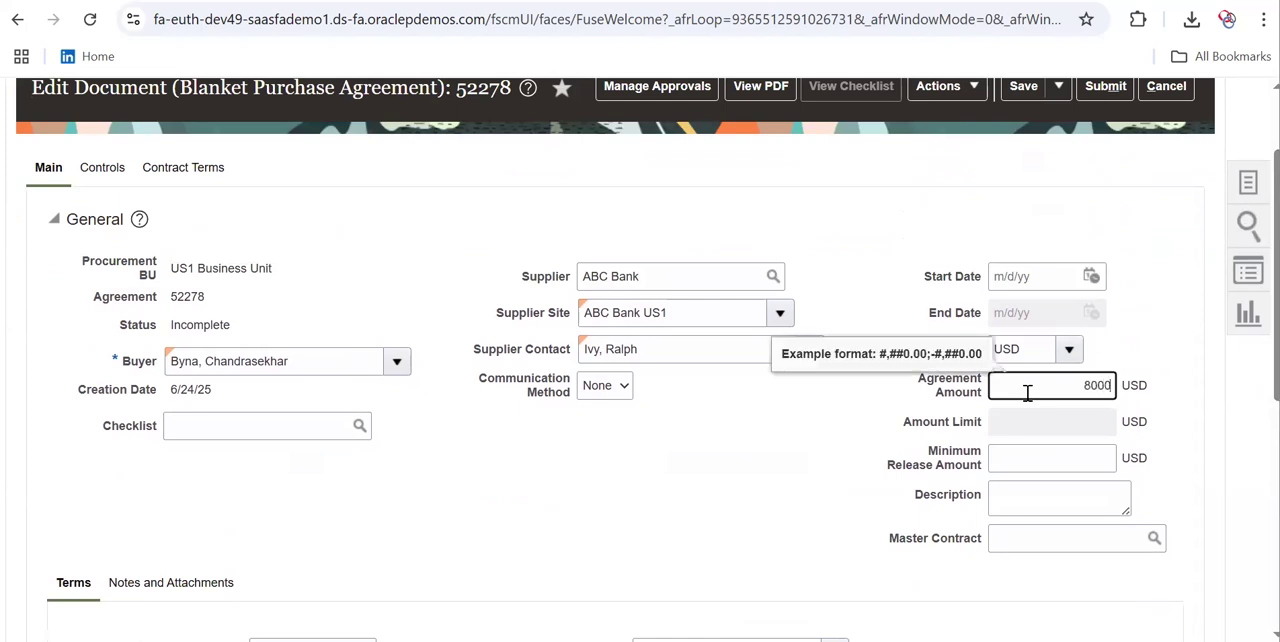
key("Tab")
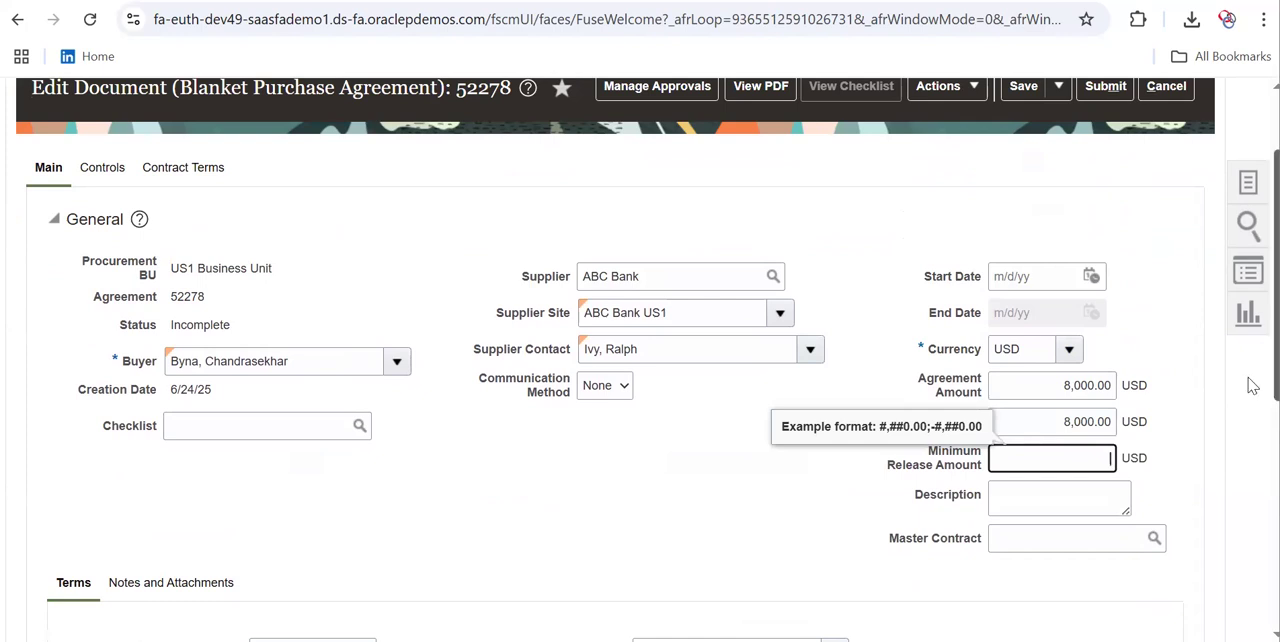
Add a new line to the blanket purchase agreement
scroll(1249, 391, "down", 2)
scroll(1252, 488, "down", 2)
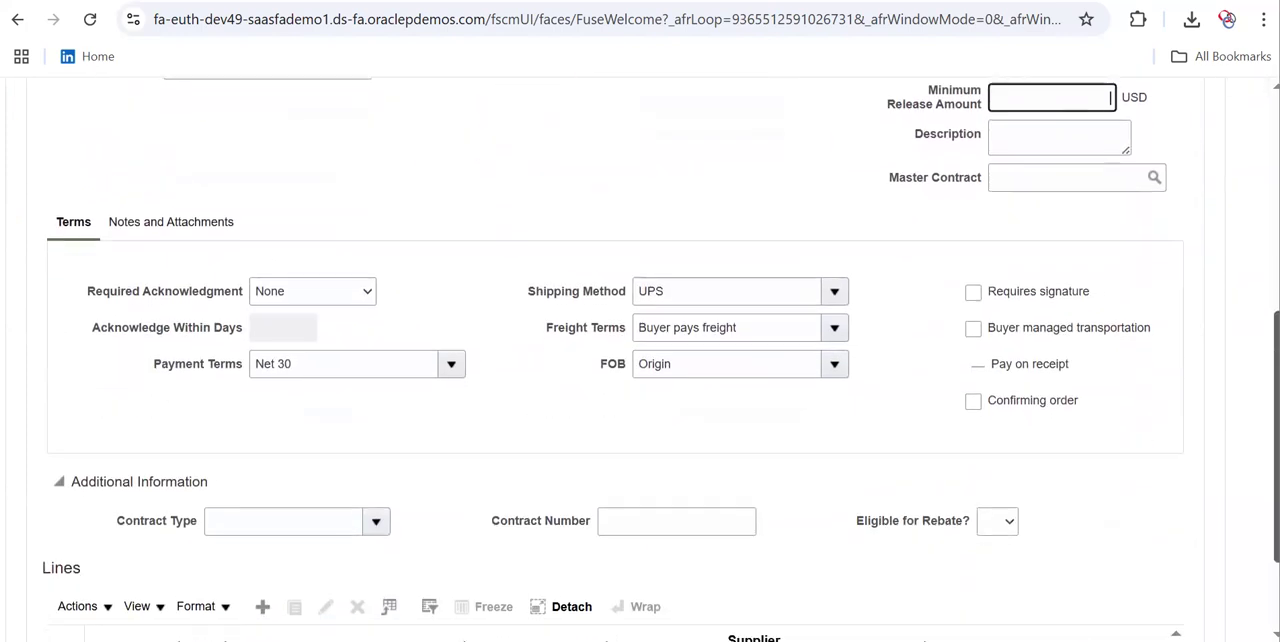
left_click(263, 574)
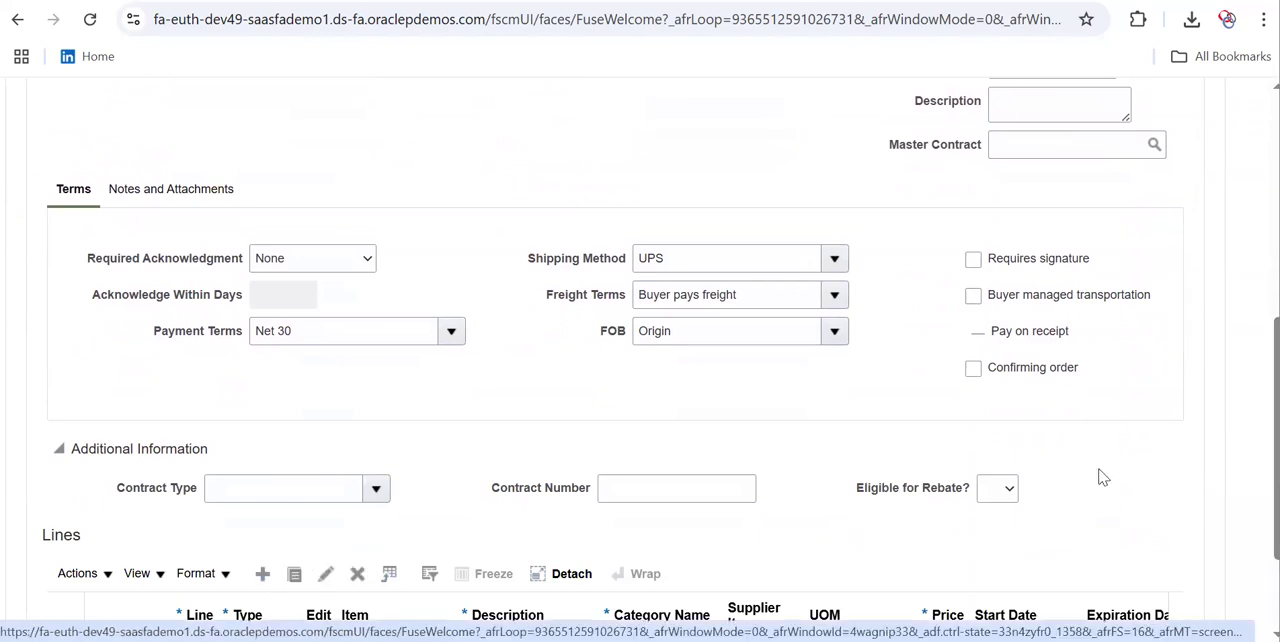
Search for the new line's item using the item number prefix AS1
scroll(1252, 530, "down", 2)
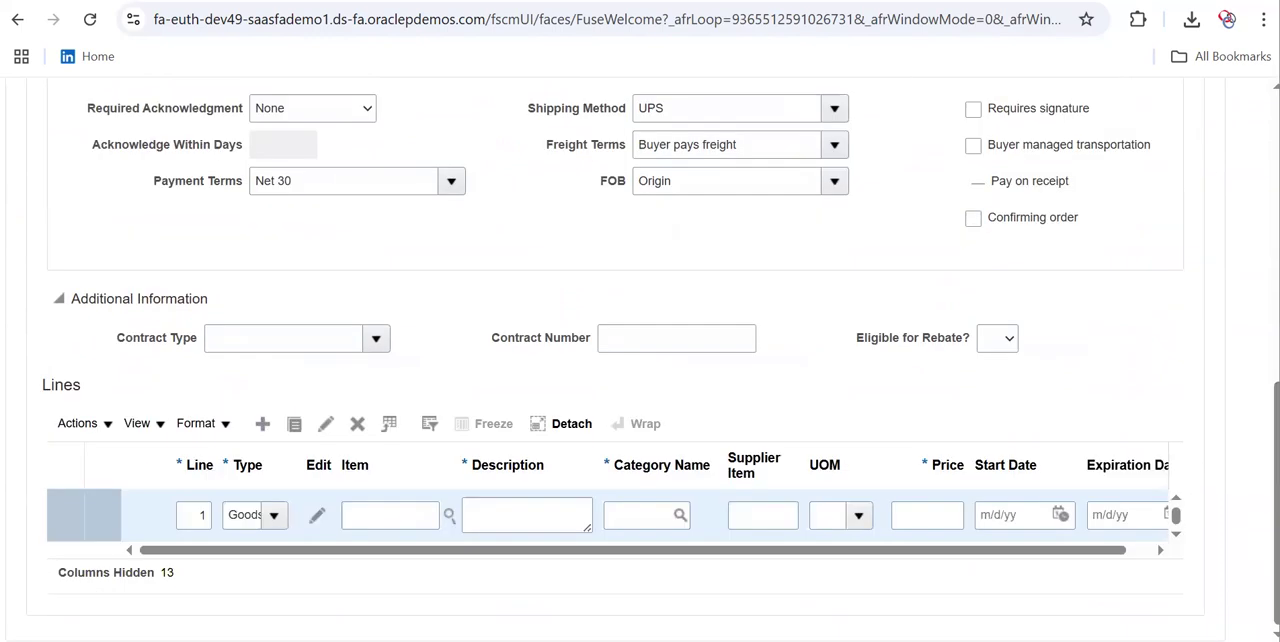
left_click(376, 515)
type("as")
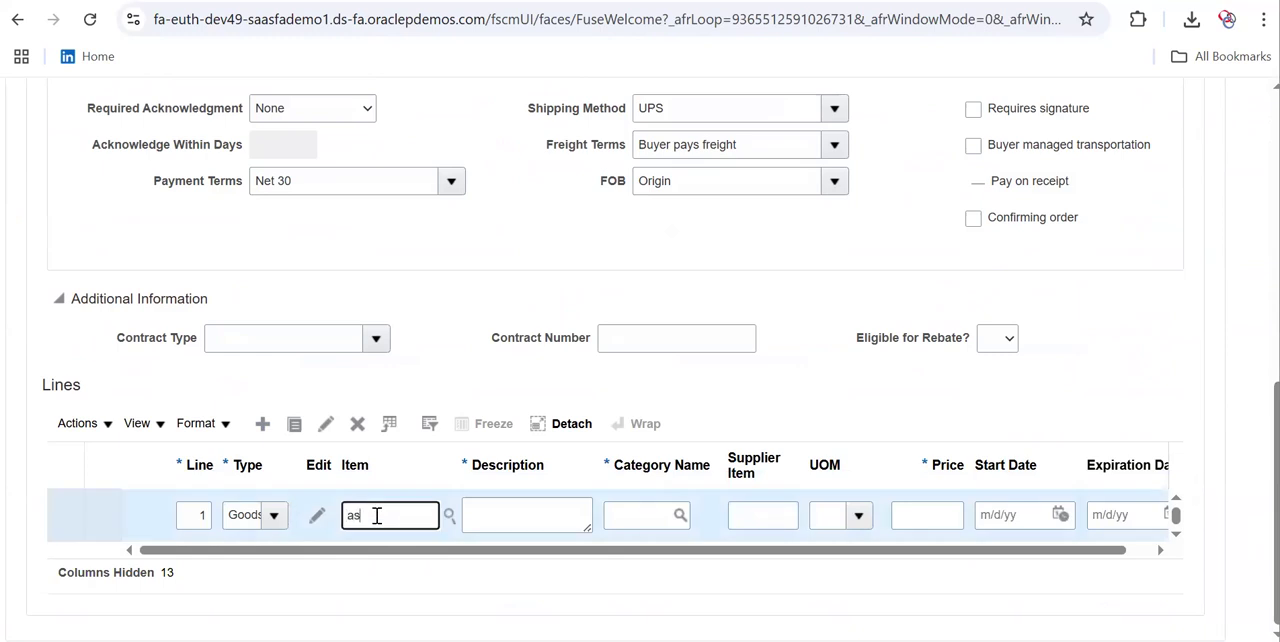
key("BackSpace")
key("BackSpace")
type("AS1")
left_click(444, 517)
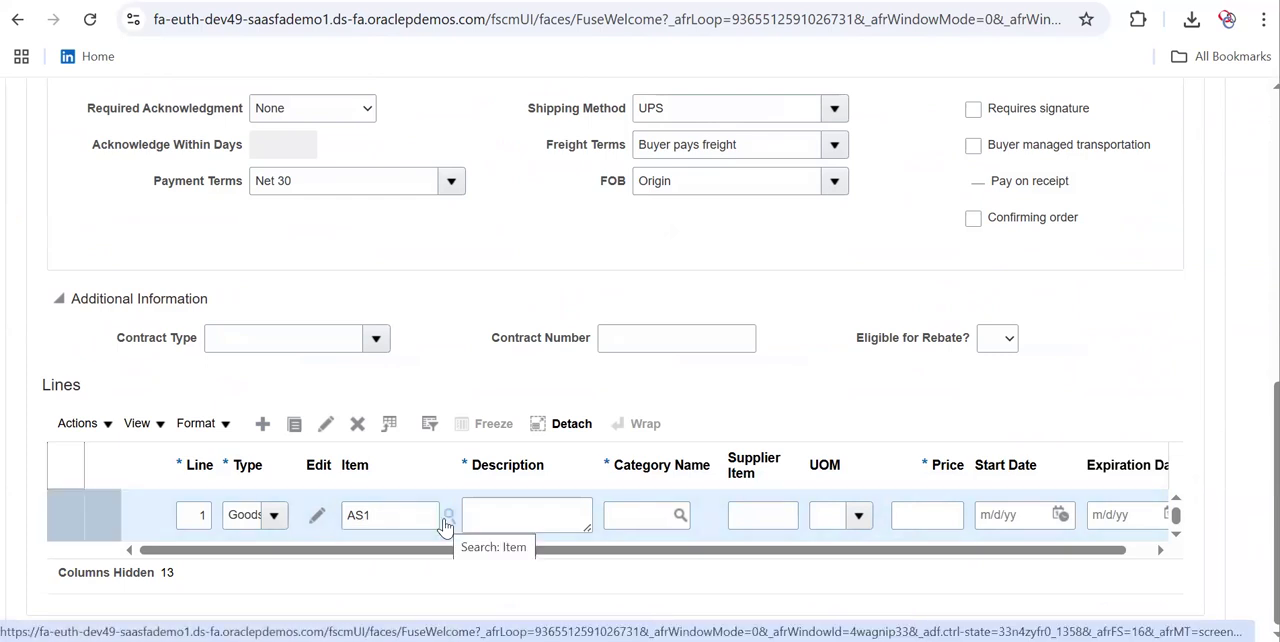
left_click(450, 517)
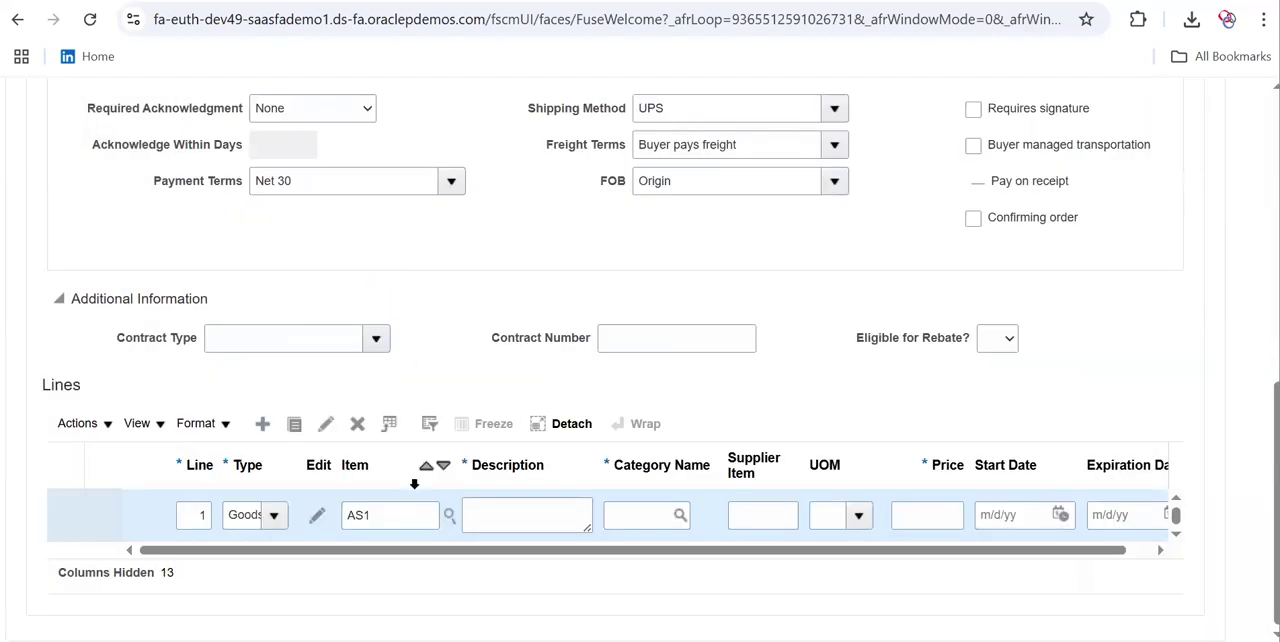
left_click(405, 512)
left_click(448, 514)
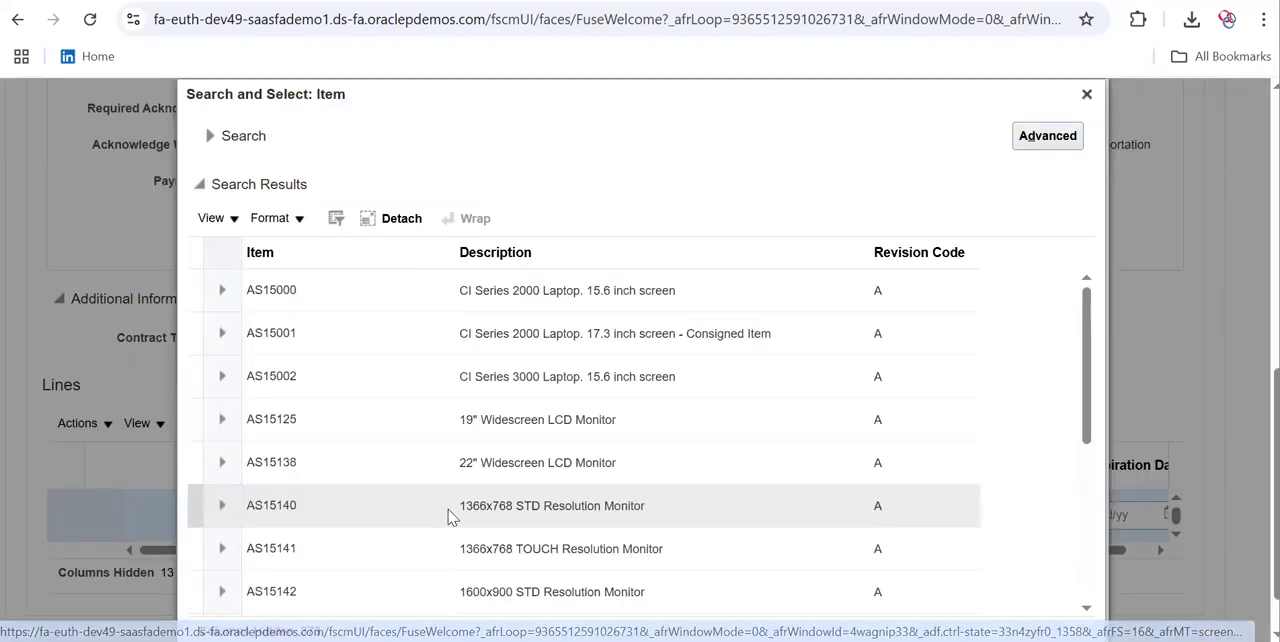
Select item AS15143, the 1600x900 TOUCH Resolution Monitor, for line 1
left_click(297, 292)
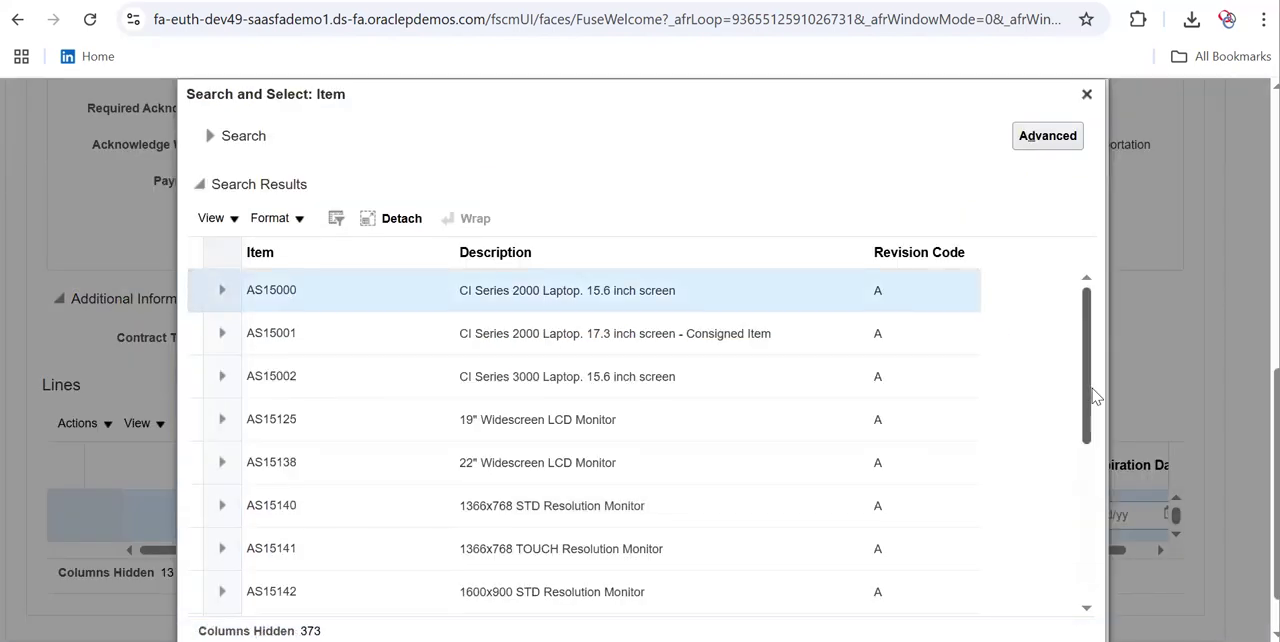
left_click_drag(1084, 391, 1089, 554)
left_click(620, 297)
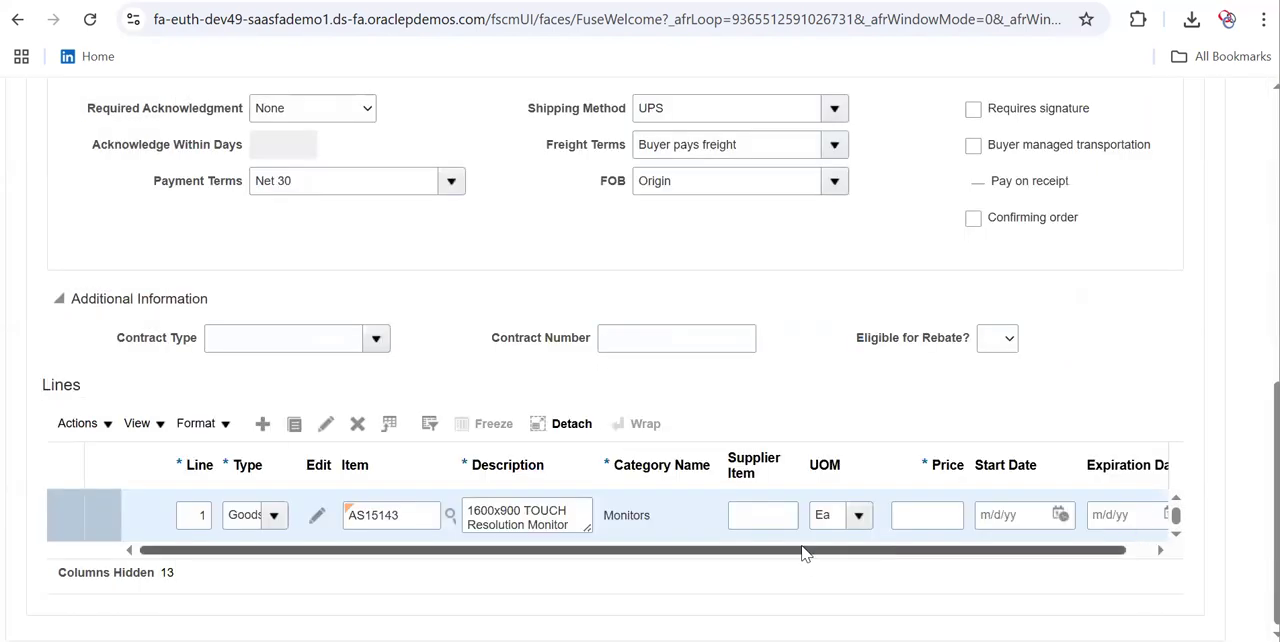
Set line 1's price to 10 and its start date to 6/24/25
left_click(930, 517)
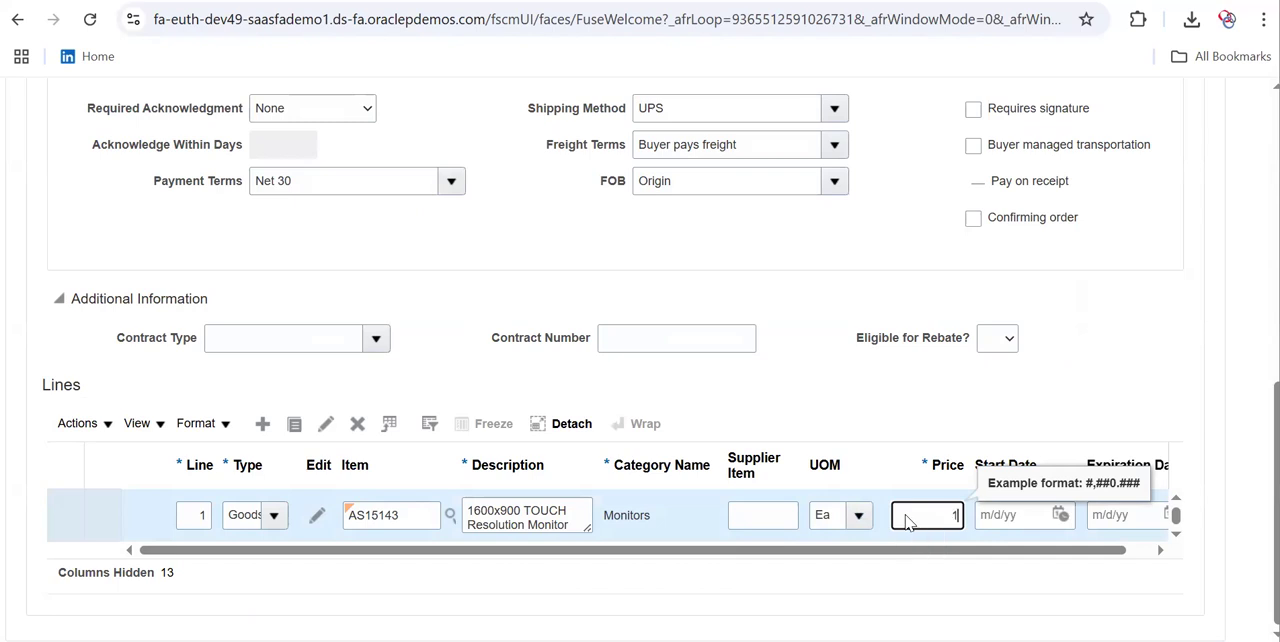
type("0")
key("Tab")
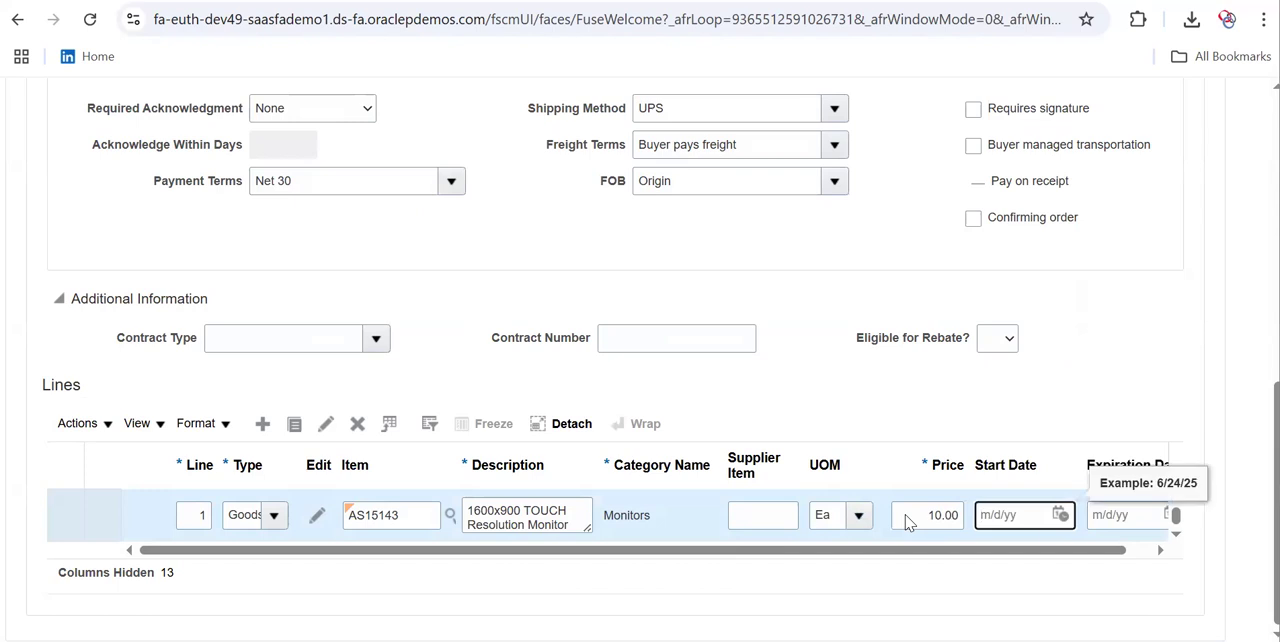
left_click(1058, 517)
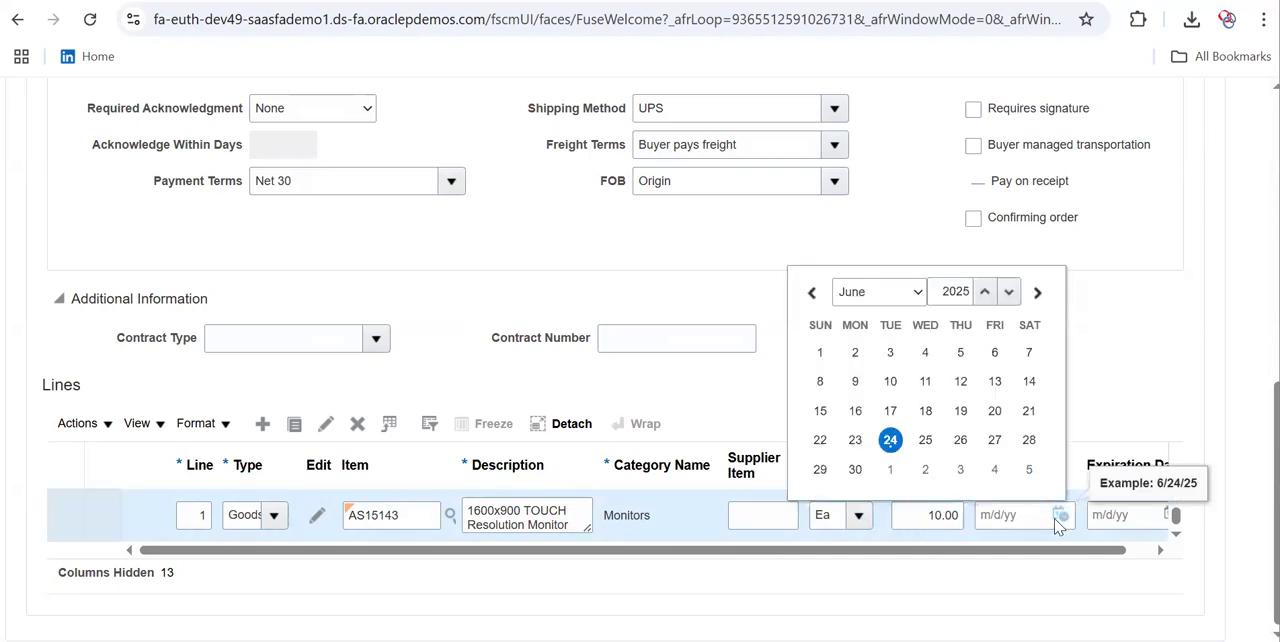
left_click(890, 440)
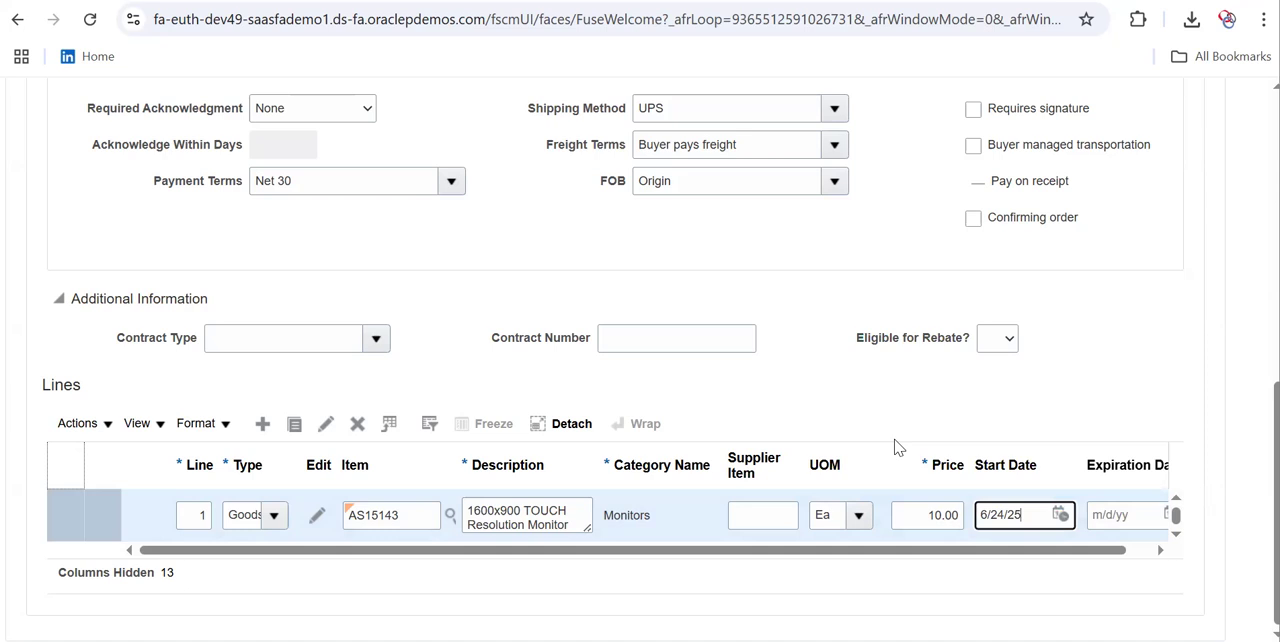
left_click_drag(798, 558, 645, 549)
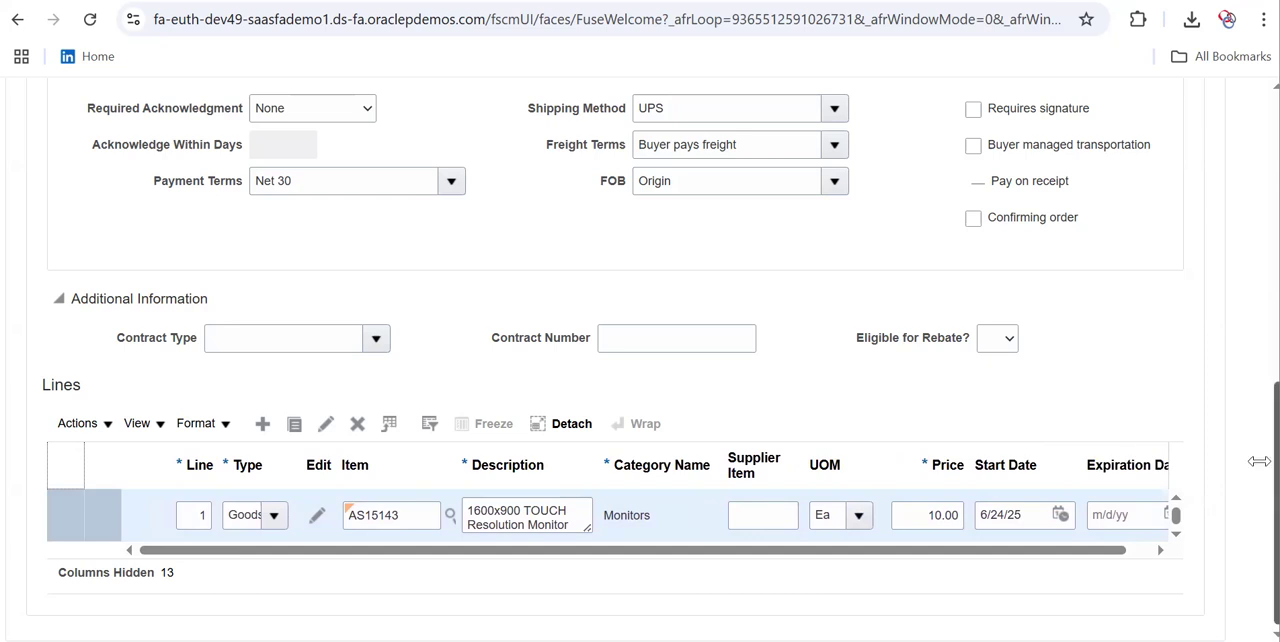
Validate the blanket purchase agreement and open its approvals management page
scroll(1259, 462, "up", 5)
scroll(1244, 215, "up", 2)
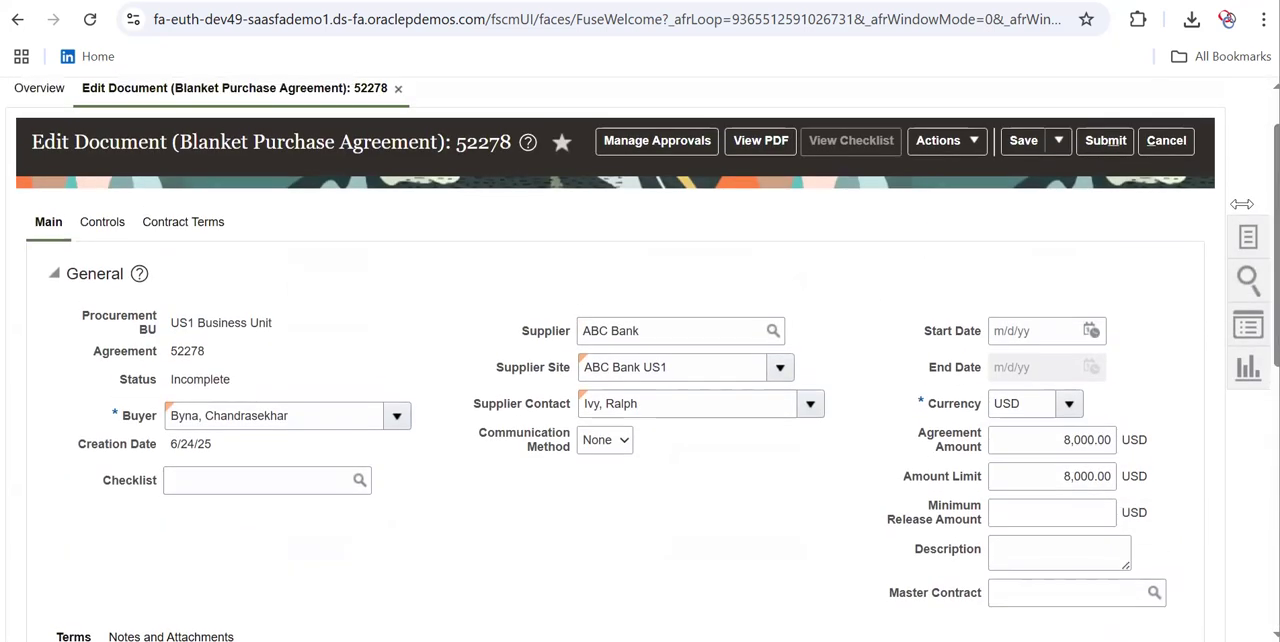
left_click(950, 145)
left_click(958, 170)
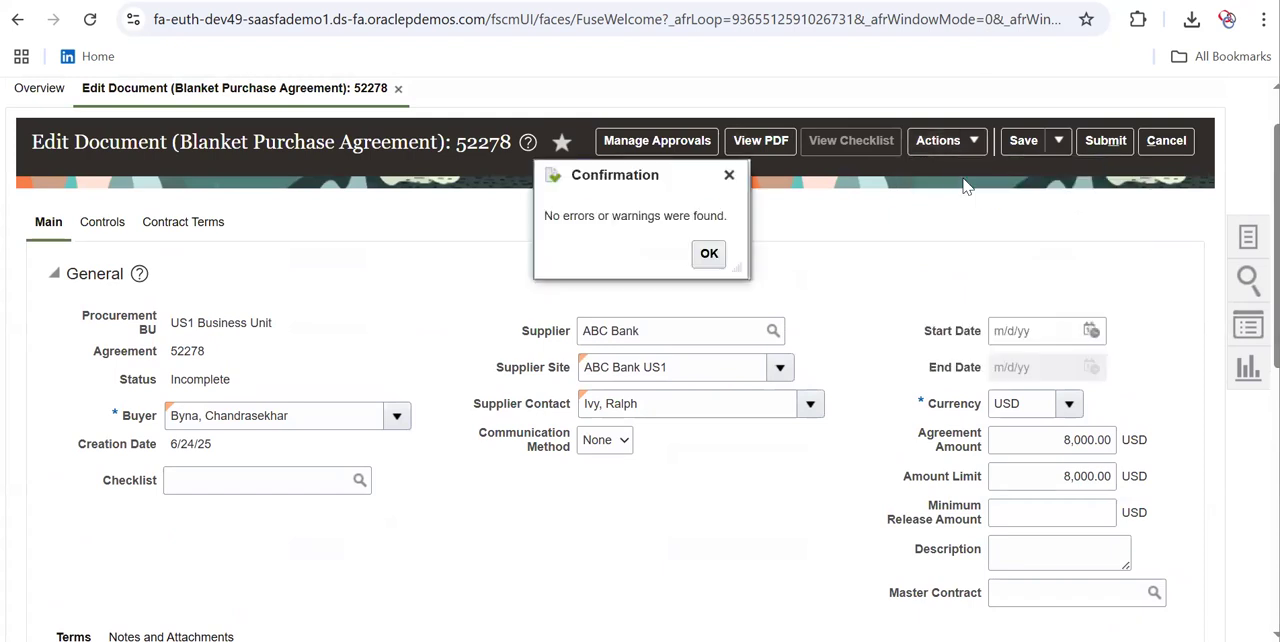
left_click(708, 256)
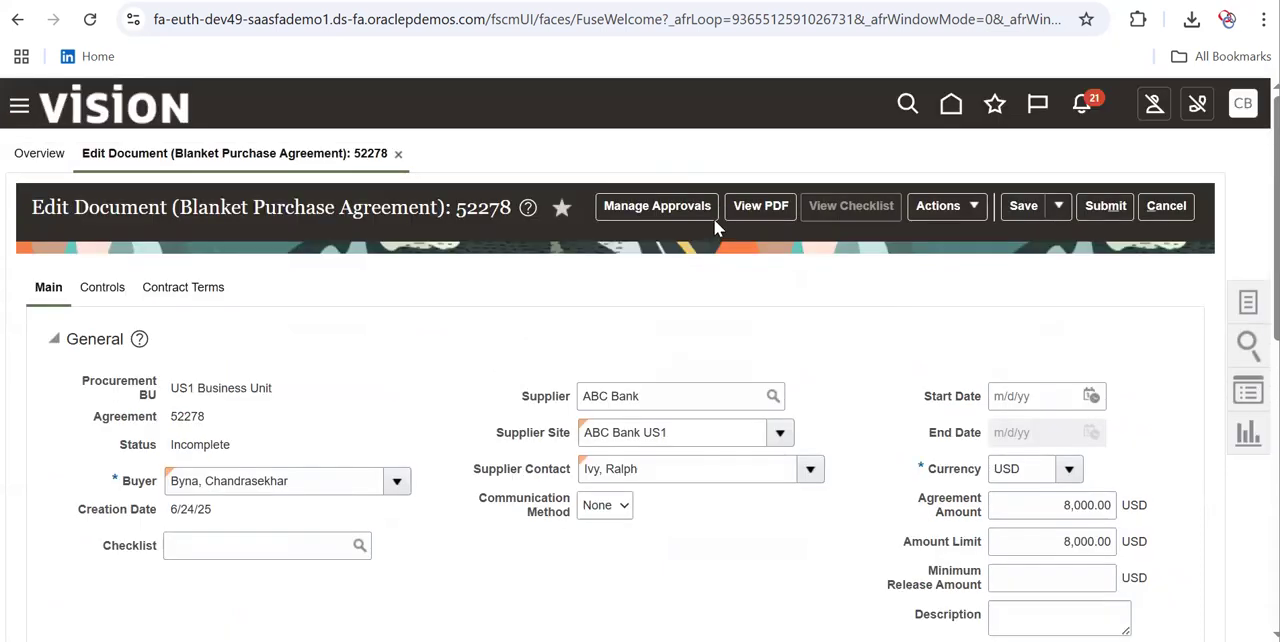
left_click(680, 206)
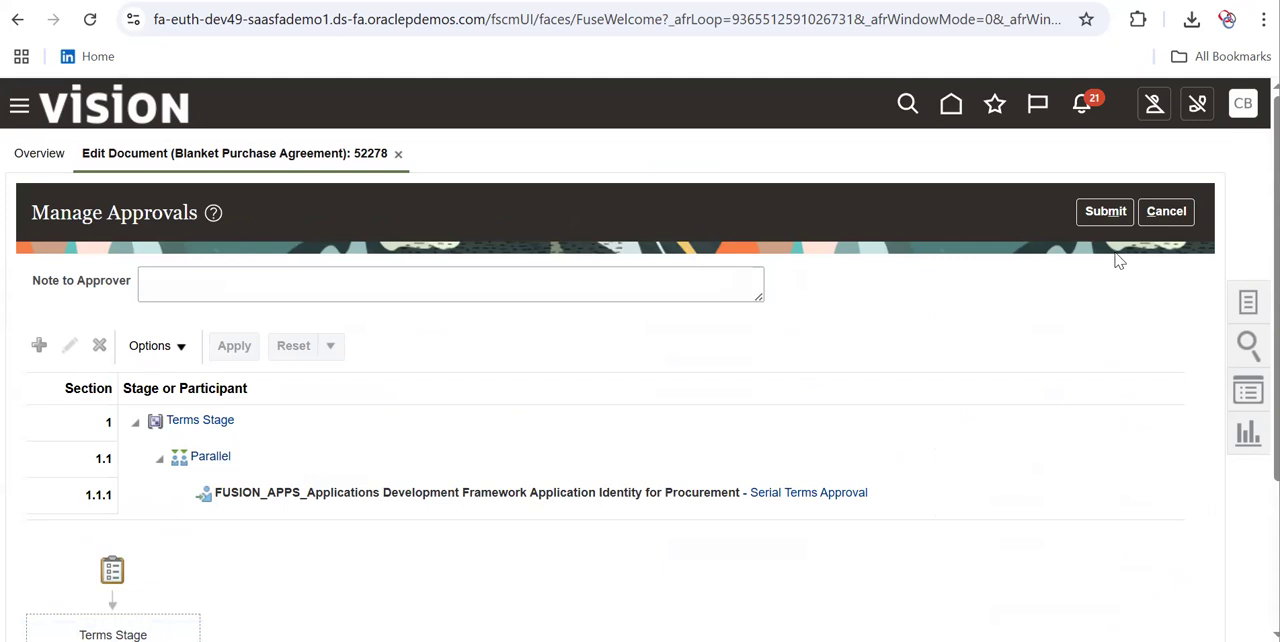
Submit the blanket purchase agreement for approval, acknowledge the confirmation, and open Purchase Agreements (New) from the Procurement home page
left_click(1101, 212)
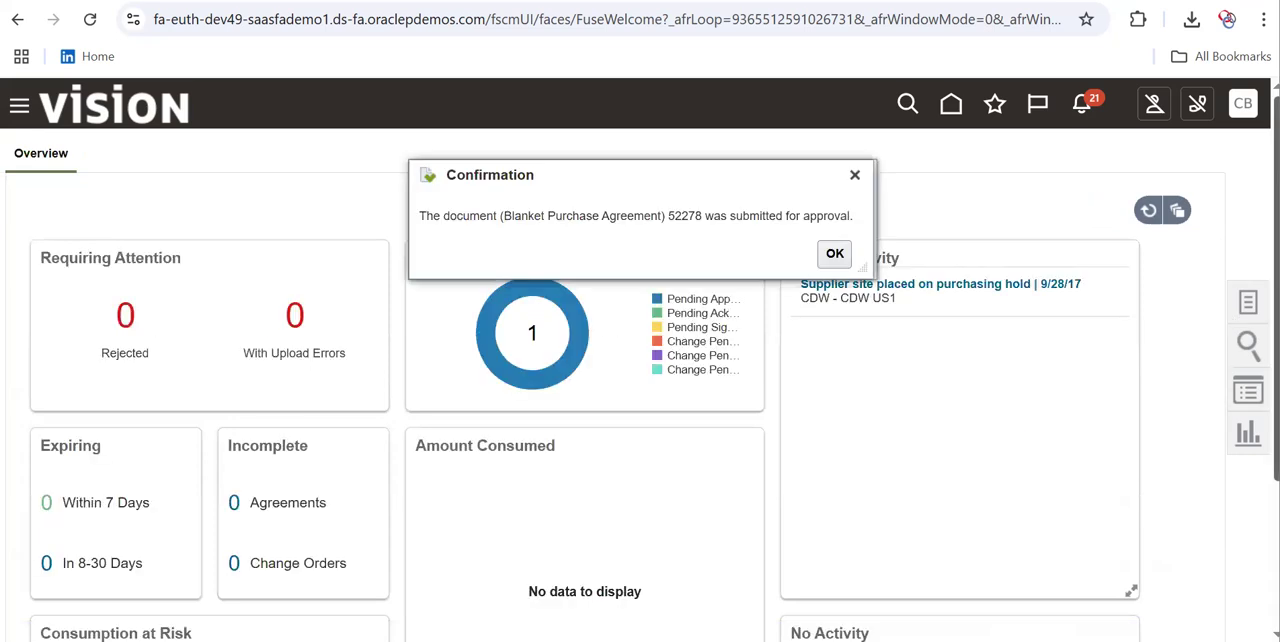
left_click(842, 254)
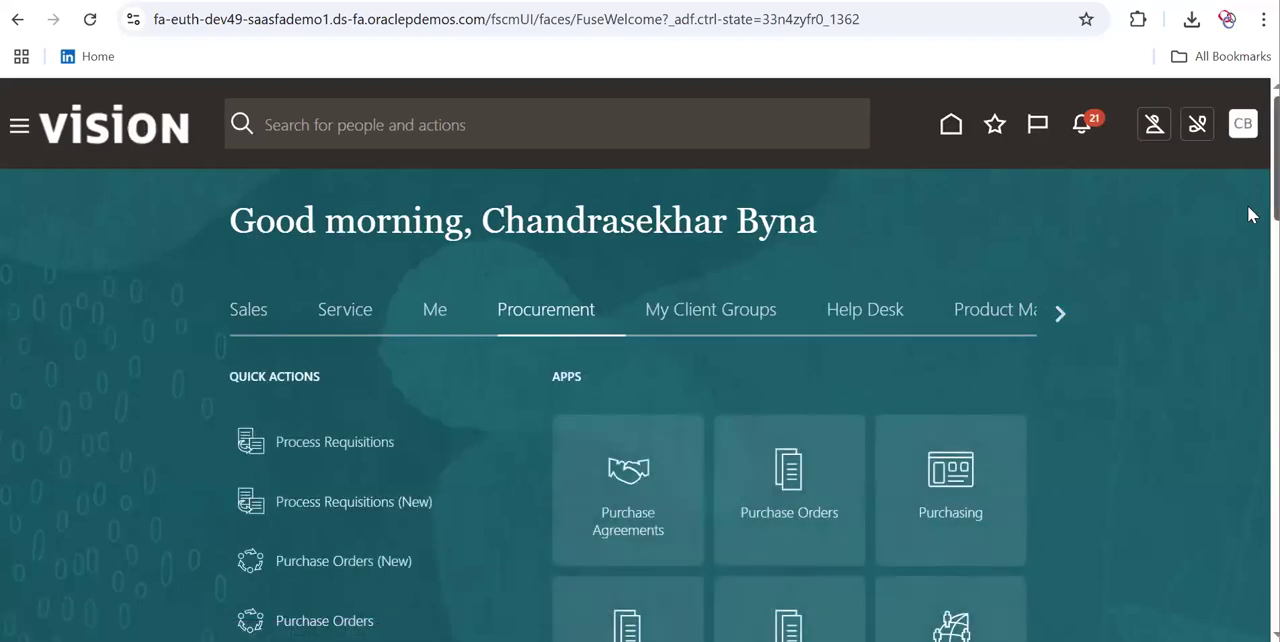
scroll(1248, 210, "down", 3)
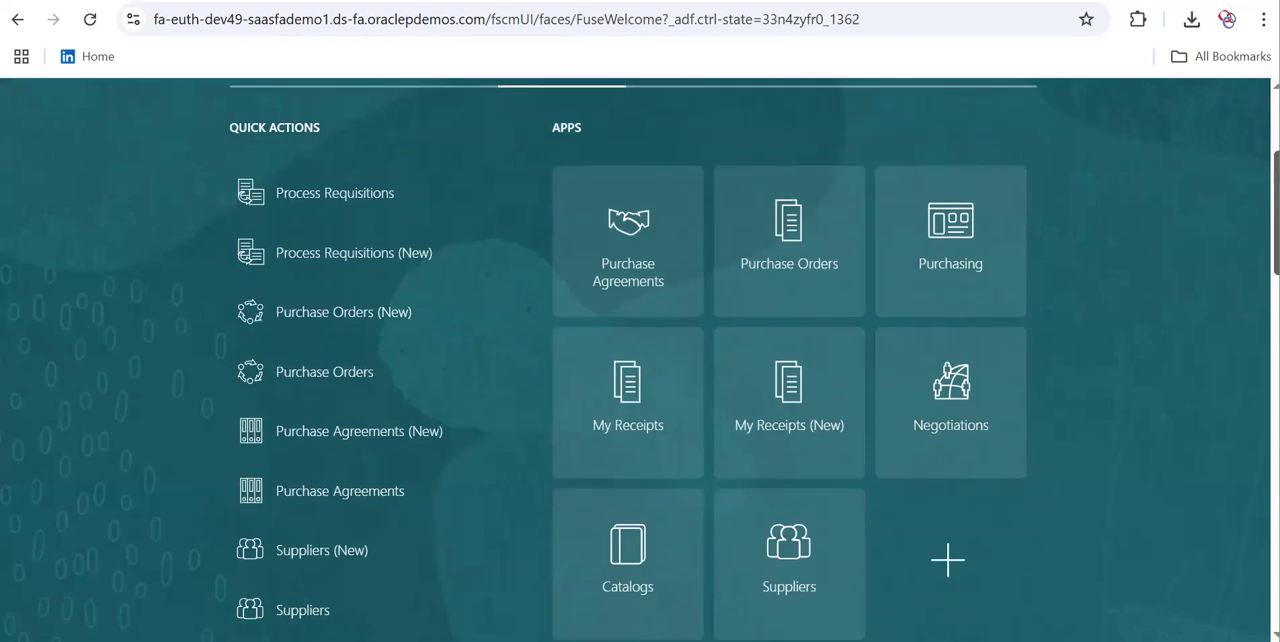
left_click(387, 431)
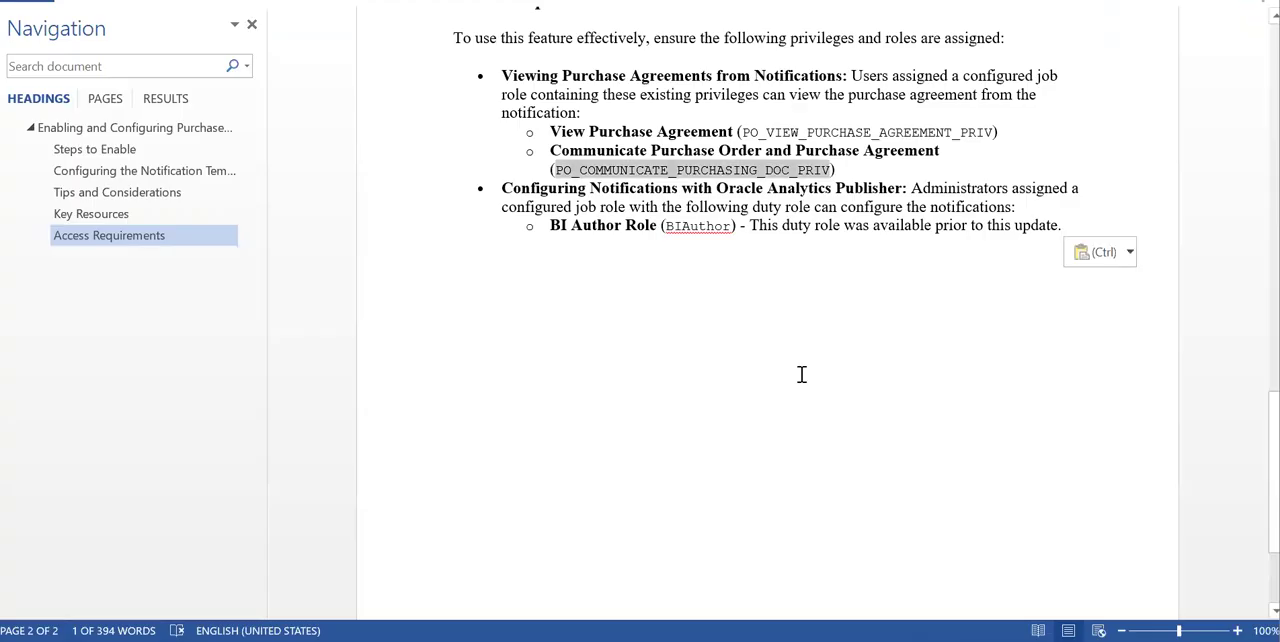
Highlight the View Purchase Agreement and Communicate Purchase Order and Purchase Agreement privileges in the Word document's access requirements
left_click(640, 132)
left_click_drag(550, 135, 712, 138)
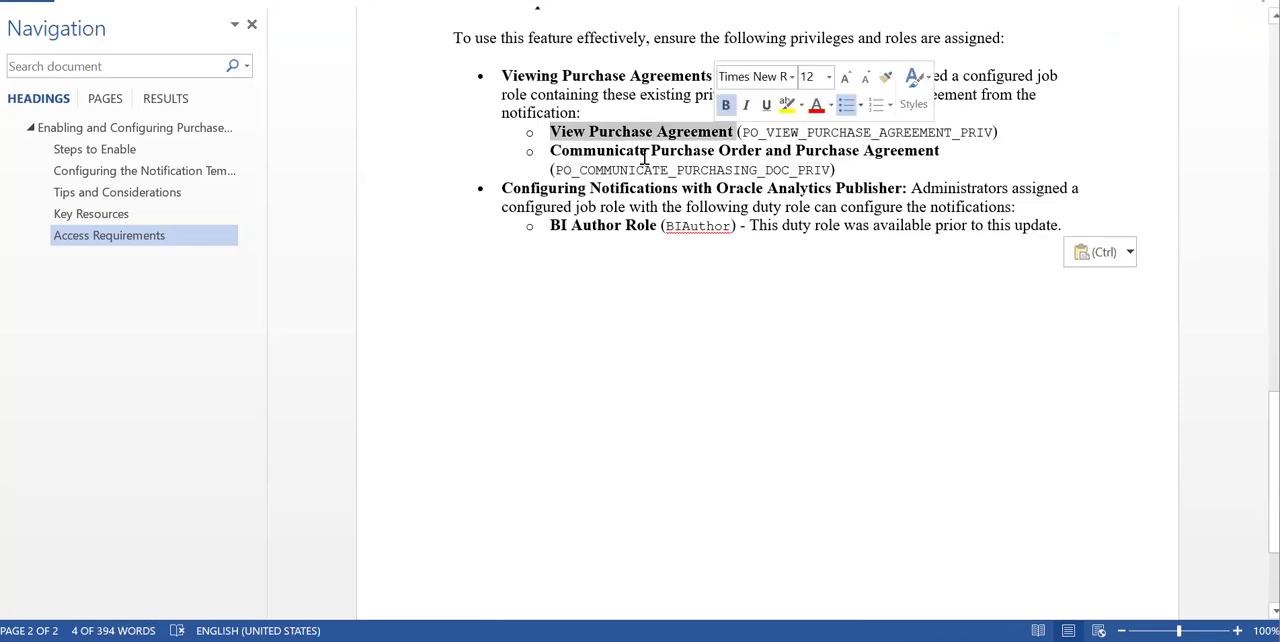
left_click_drag(549, 151, 955, 152)
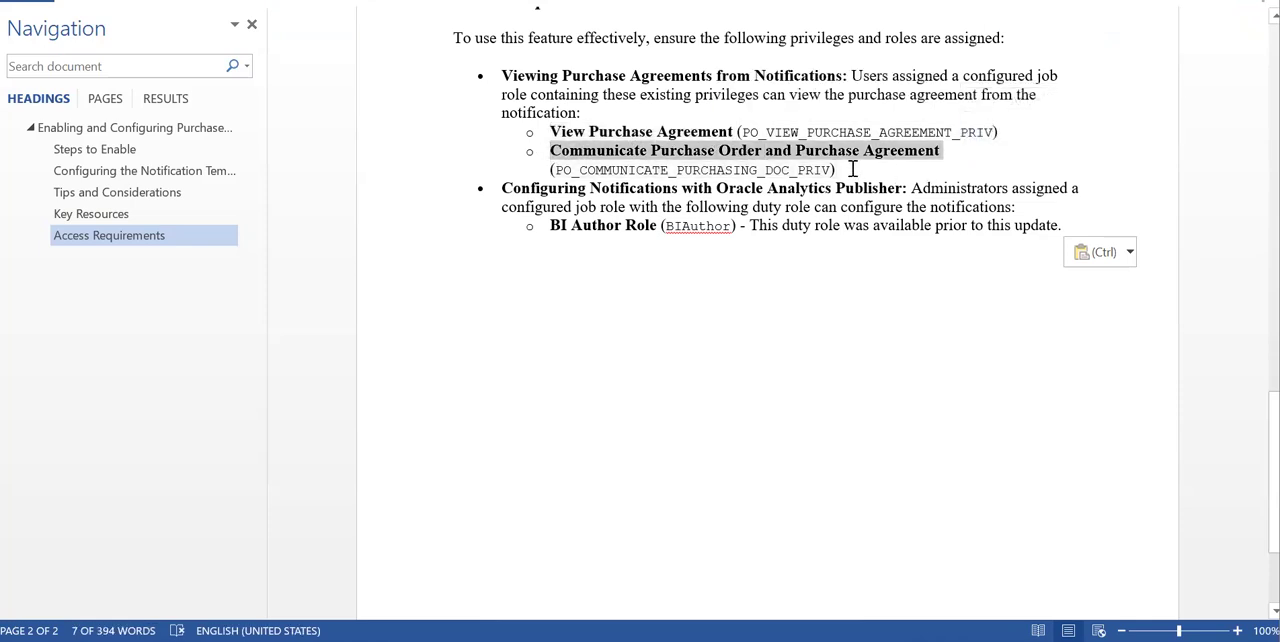
left_click_drag(848, 172, 553, 176)
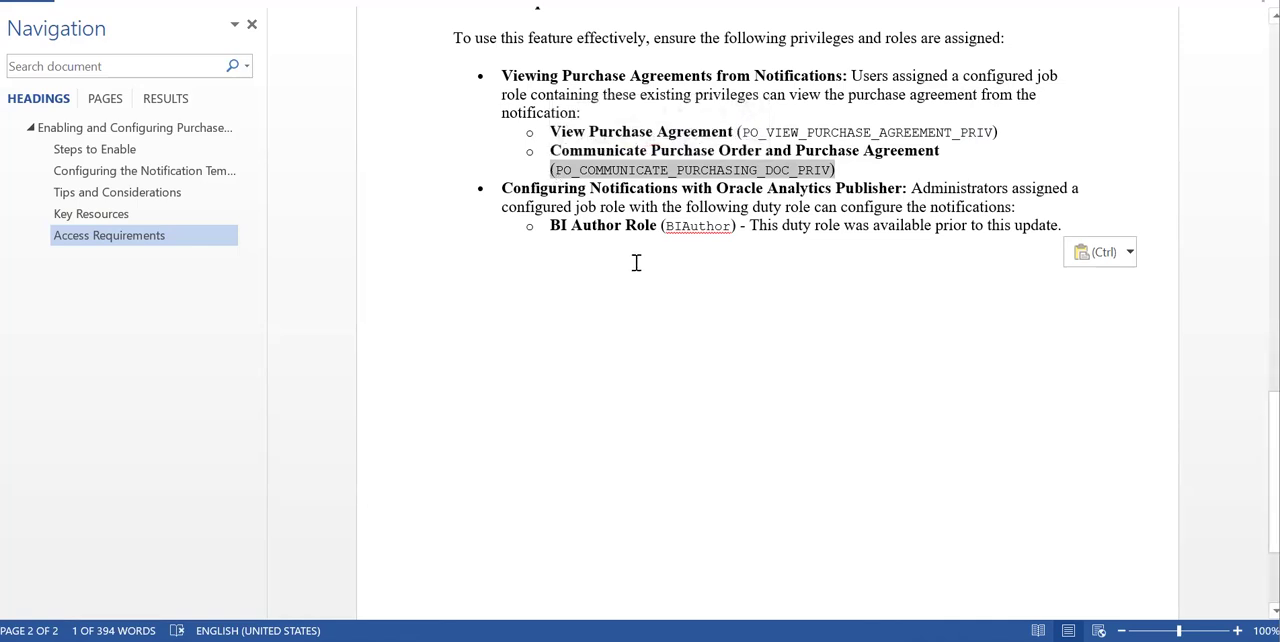
Switch to the browser and reload the Purchase Agreements list to check the submitted agreement's status
key("alt+Tab")
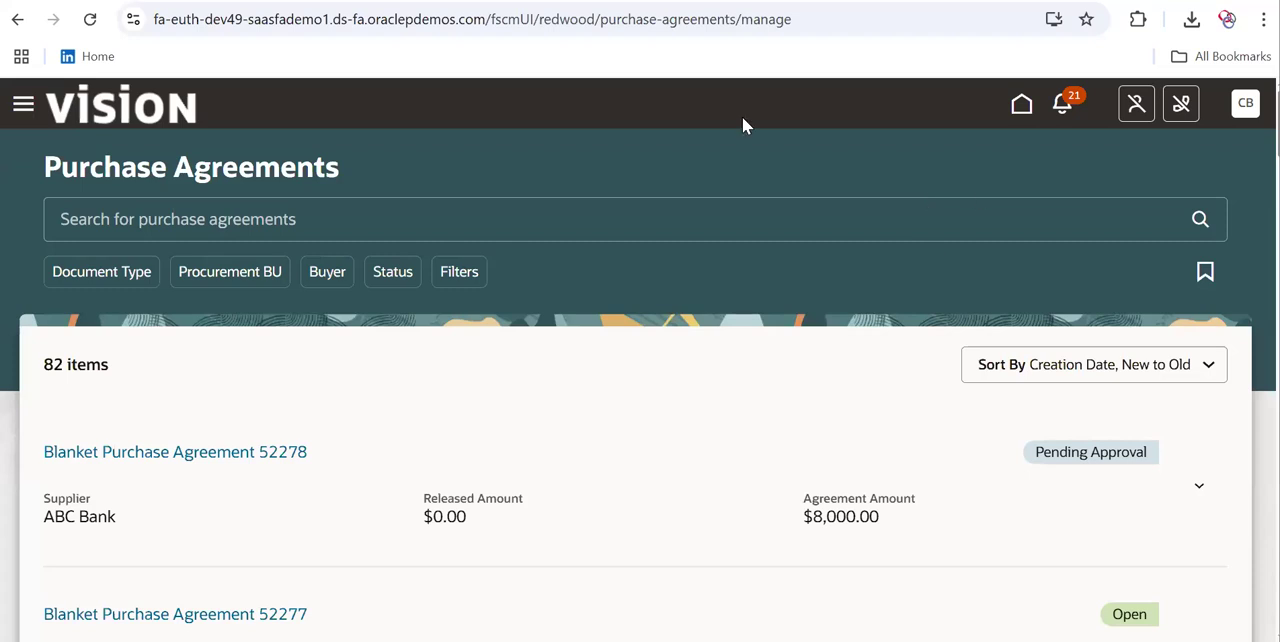
left_click(780, 19)
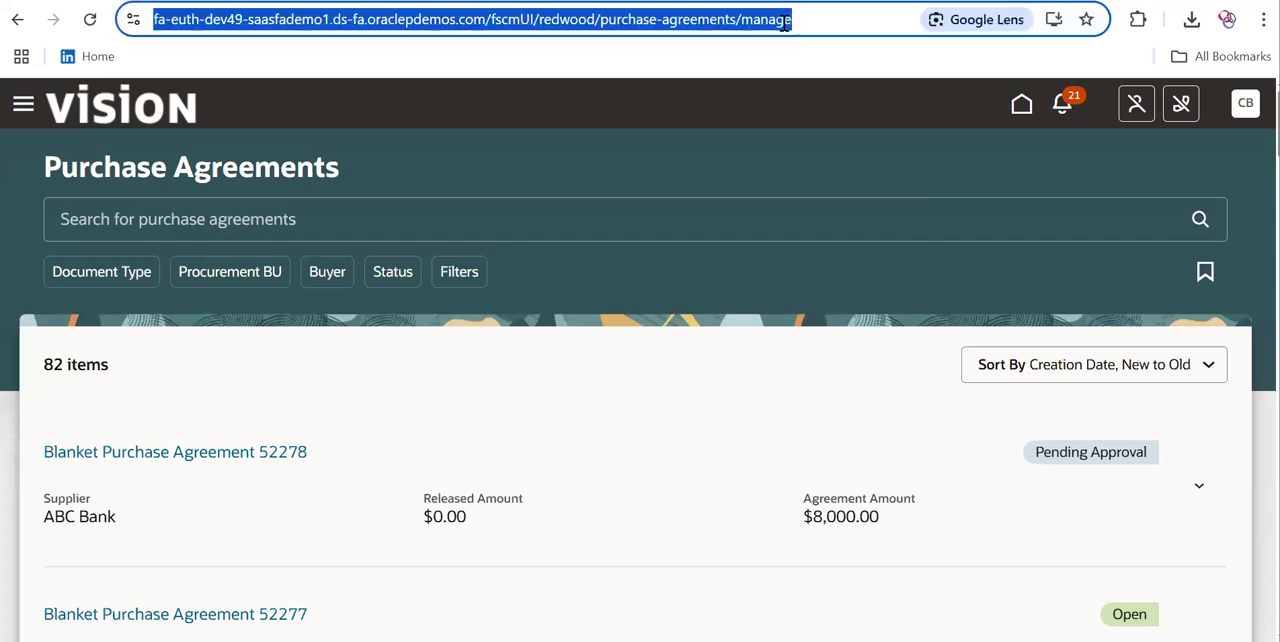
key("Return")
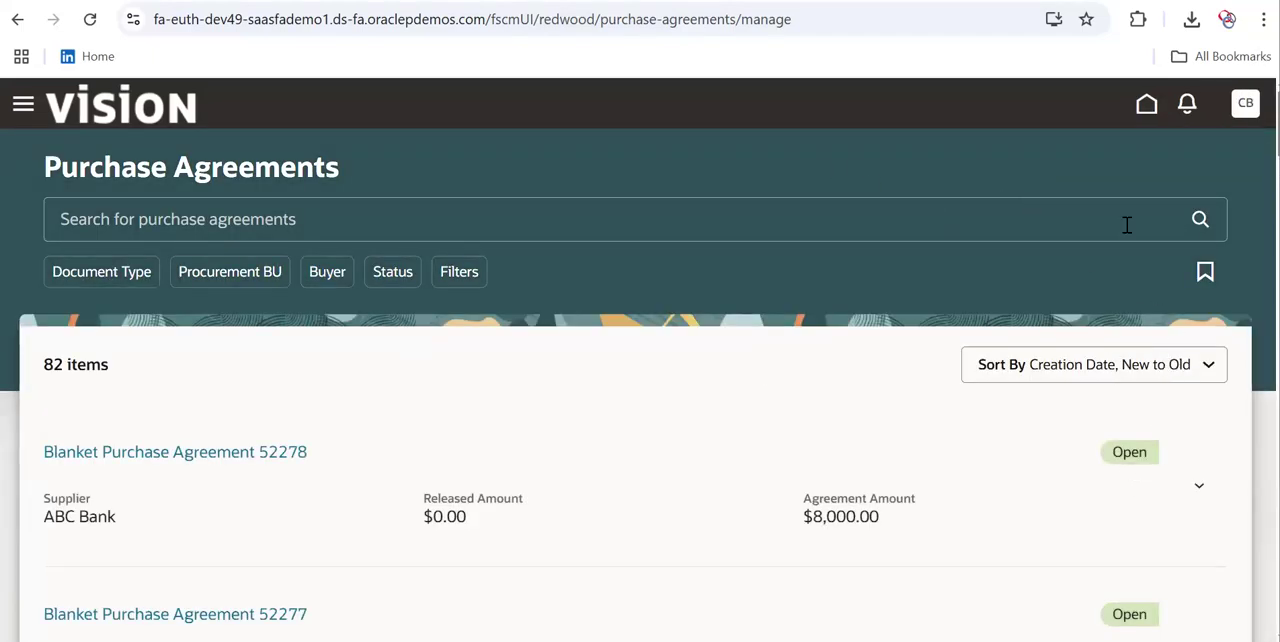
Return to the home page and check the notifications list for the submitted agreement, then close the list
left_click(1148, 105)
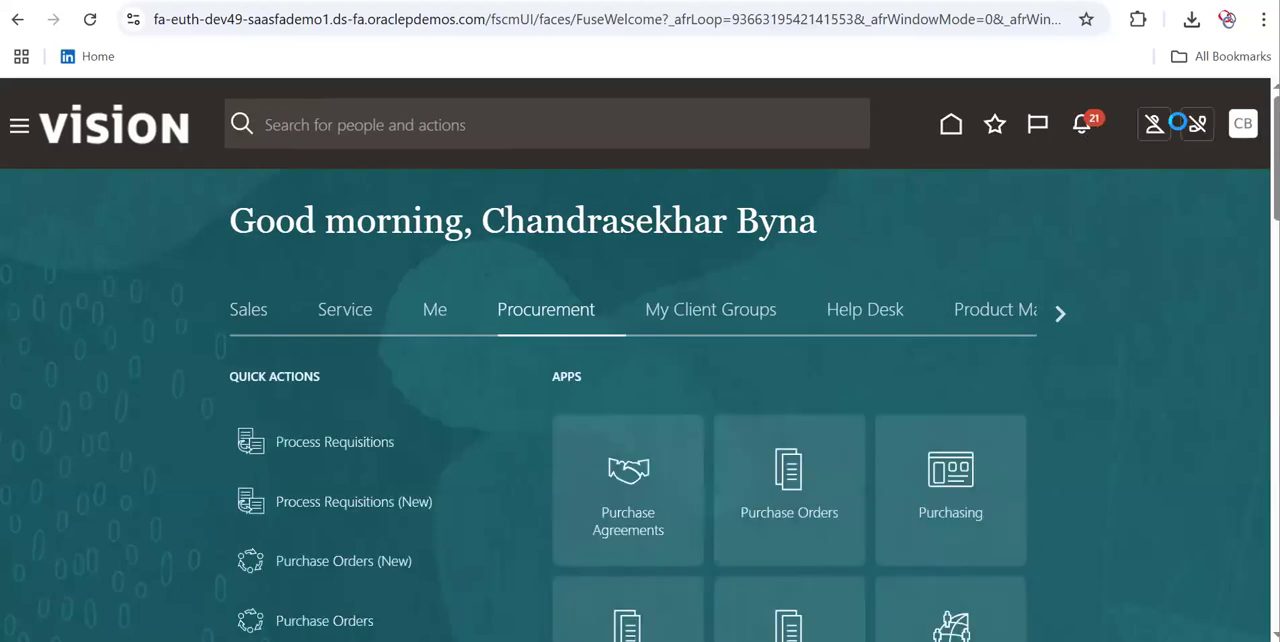
left_click(1094, 123)
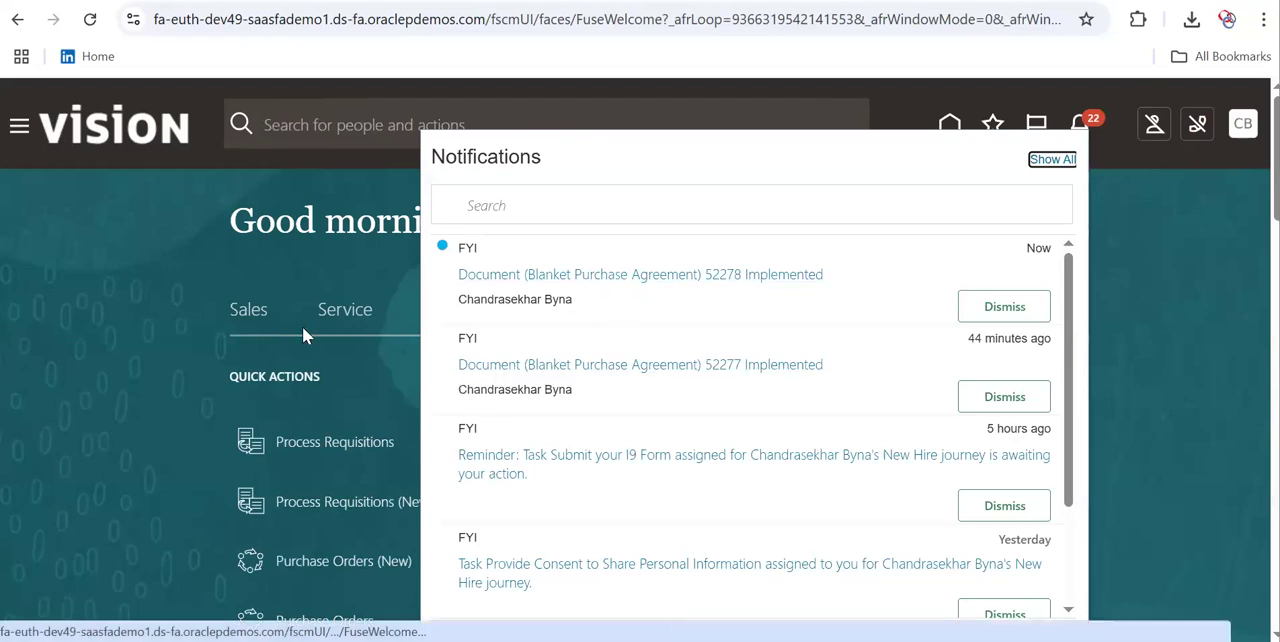
left_click(146, 342)
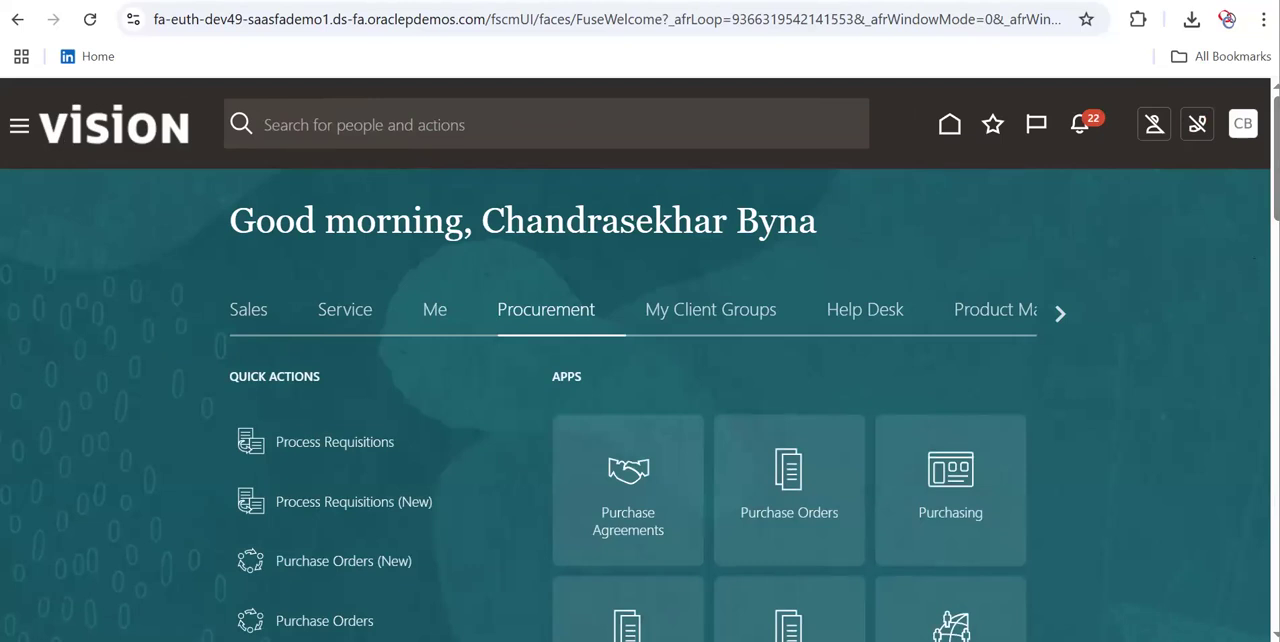
From the Purchase Agreements (New) page, open the Implemented notification for the newly submitted blanket purchase agreement
scroll(1188, 228, "down", 2)
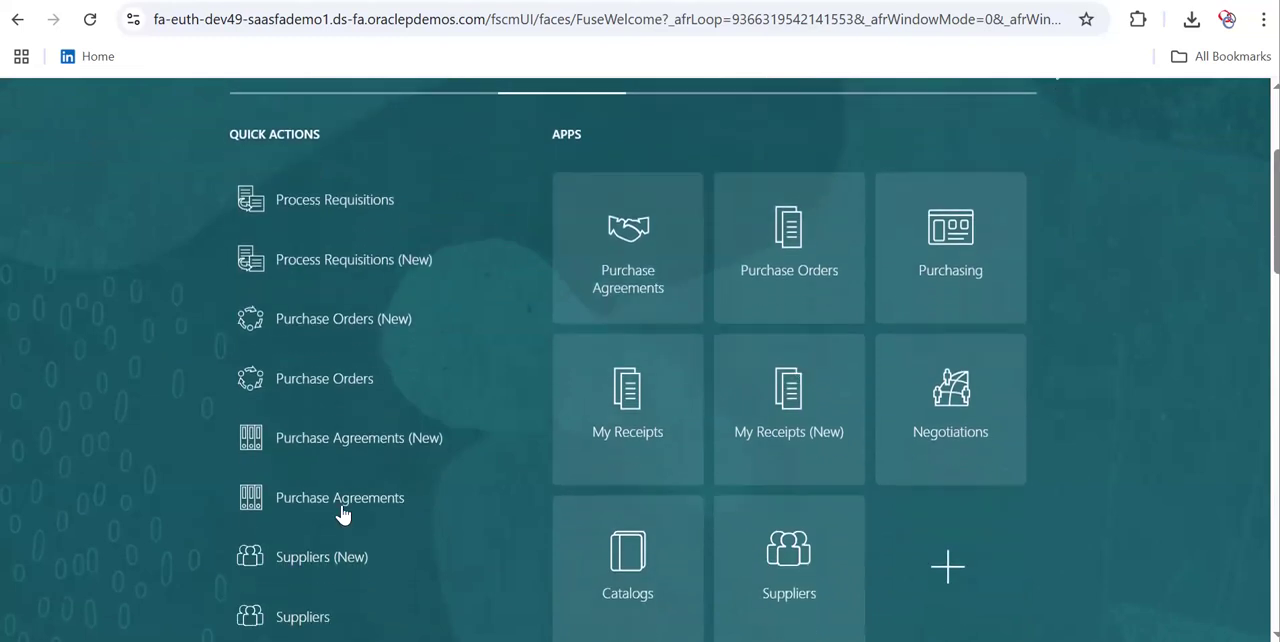
left_click(329, 445)
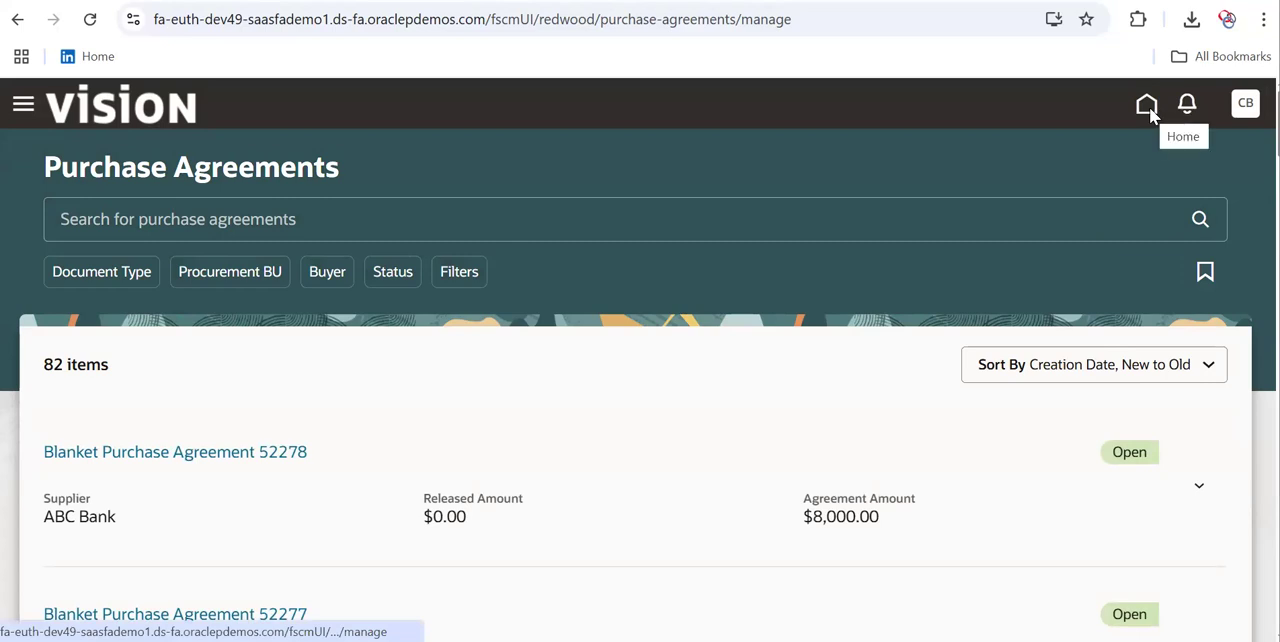
left_click(1183, 112)
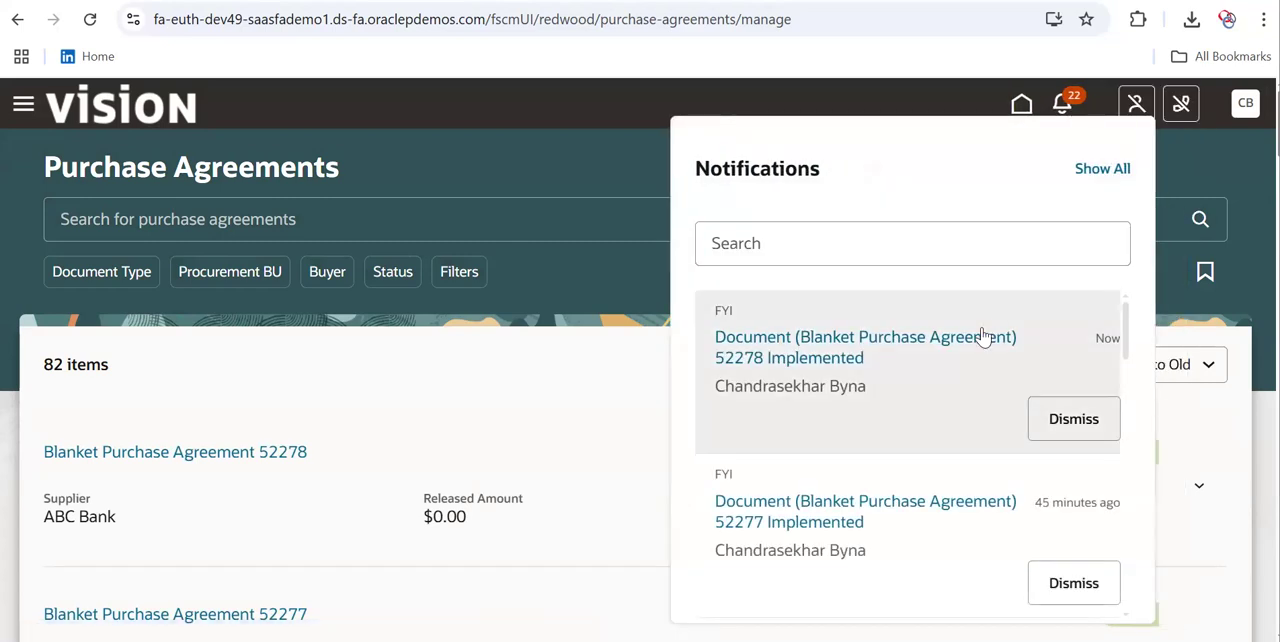
left_click(965, 340)
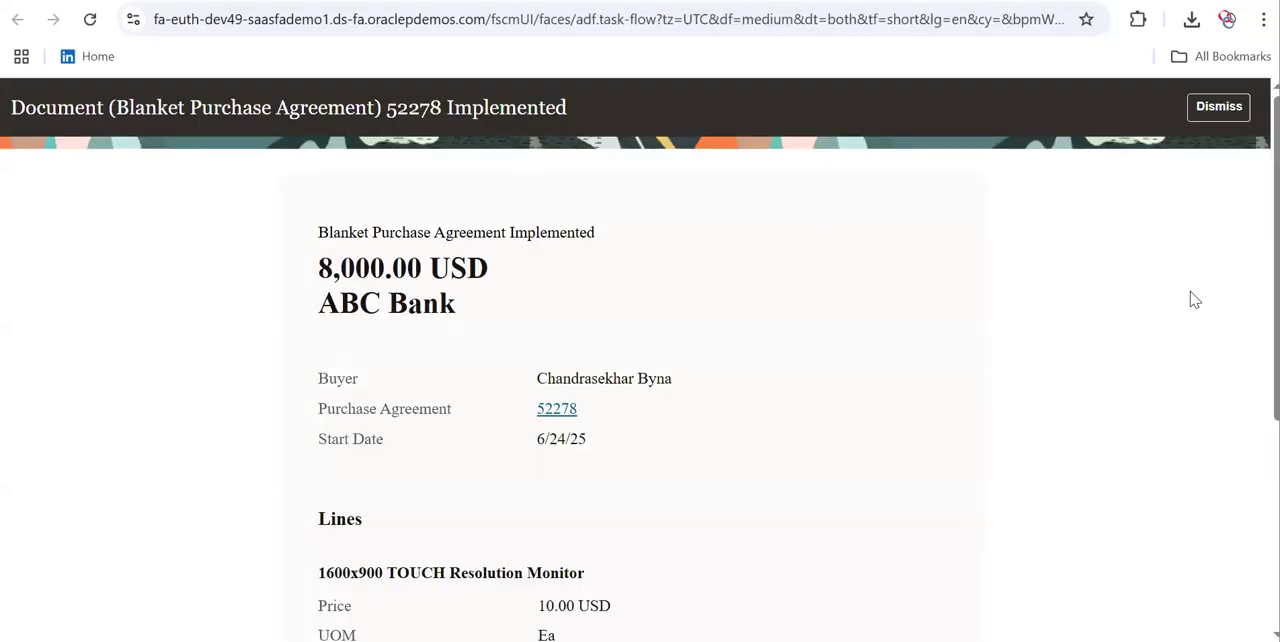
Review the notification's agreement details, lines and attachments, and highlight the buyer's name
scroll(1250, 390, "down", 2)
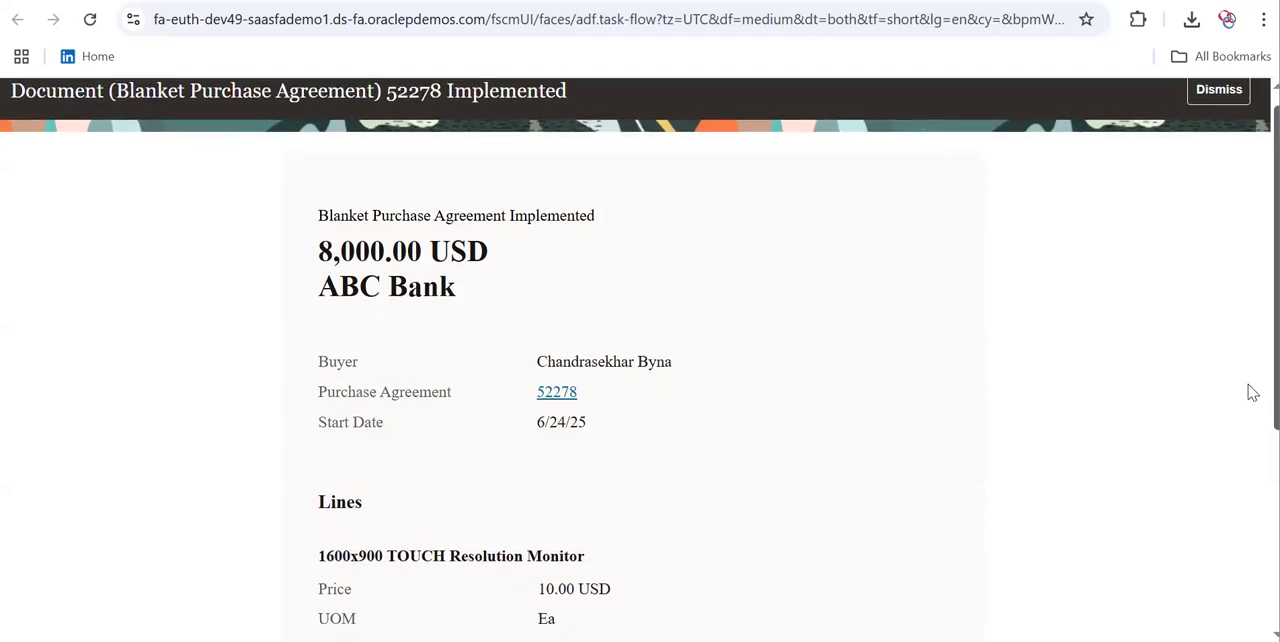
scroll(1252, 523, "down", 2)
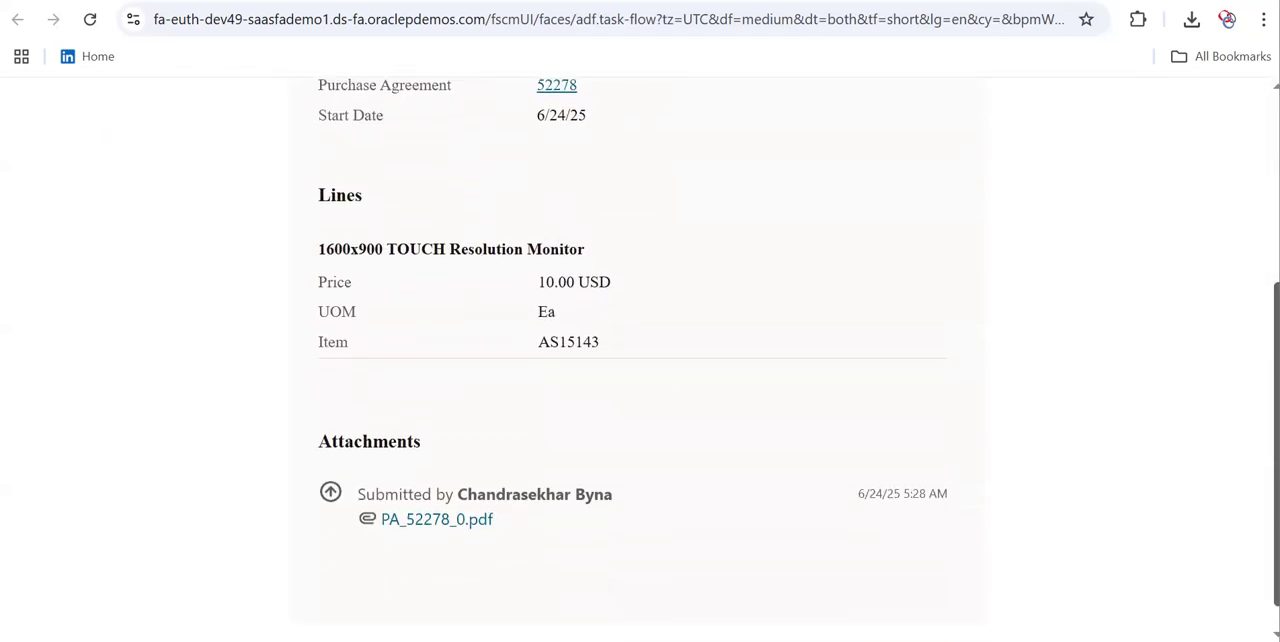
scroll(1252, 523, "up", 1)
scroll(1250, 480, "up", 3)
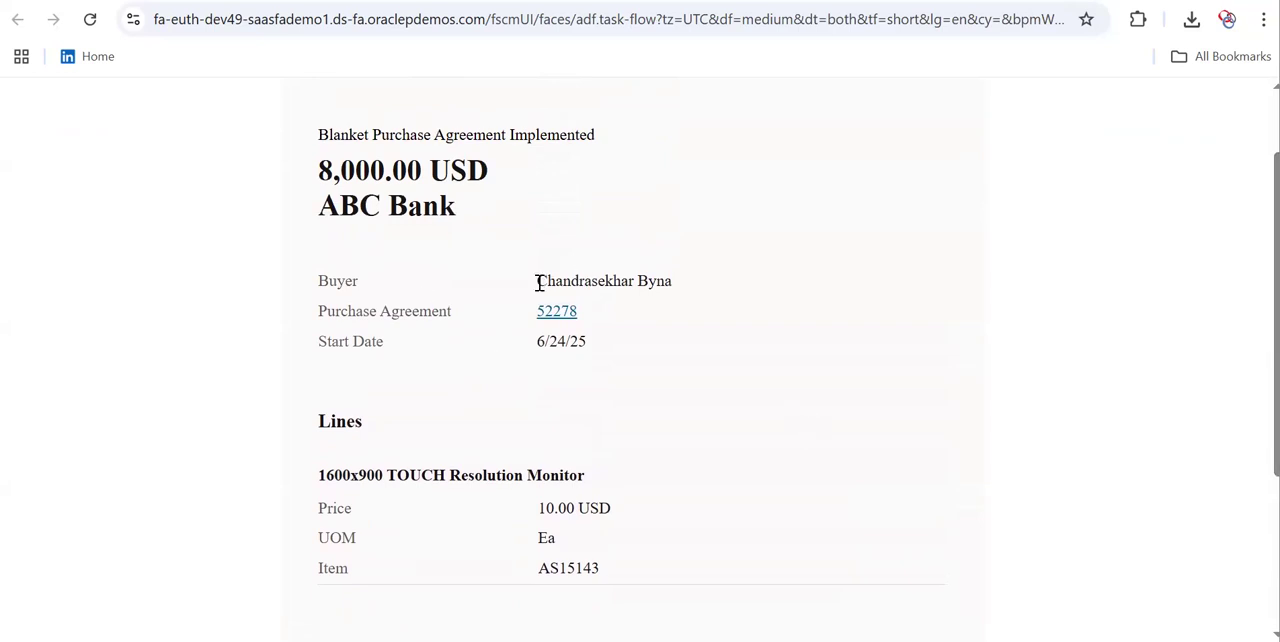
left_click_drag(537, 286, 678, 291)
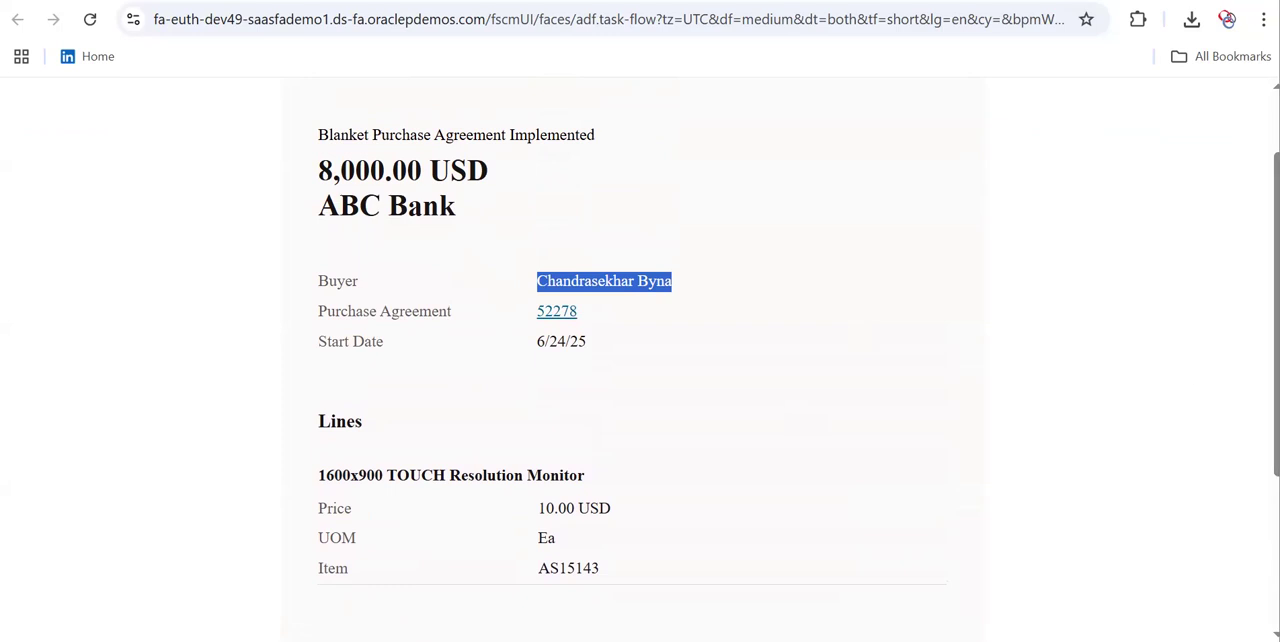
Switch to the Word document to compare the notification with the View Purchase Agreement and Communicate Purchase Order and Purchase Agreement privileges
key("alt+Tab")
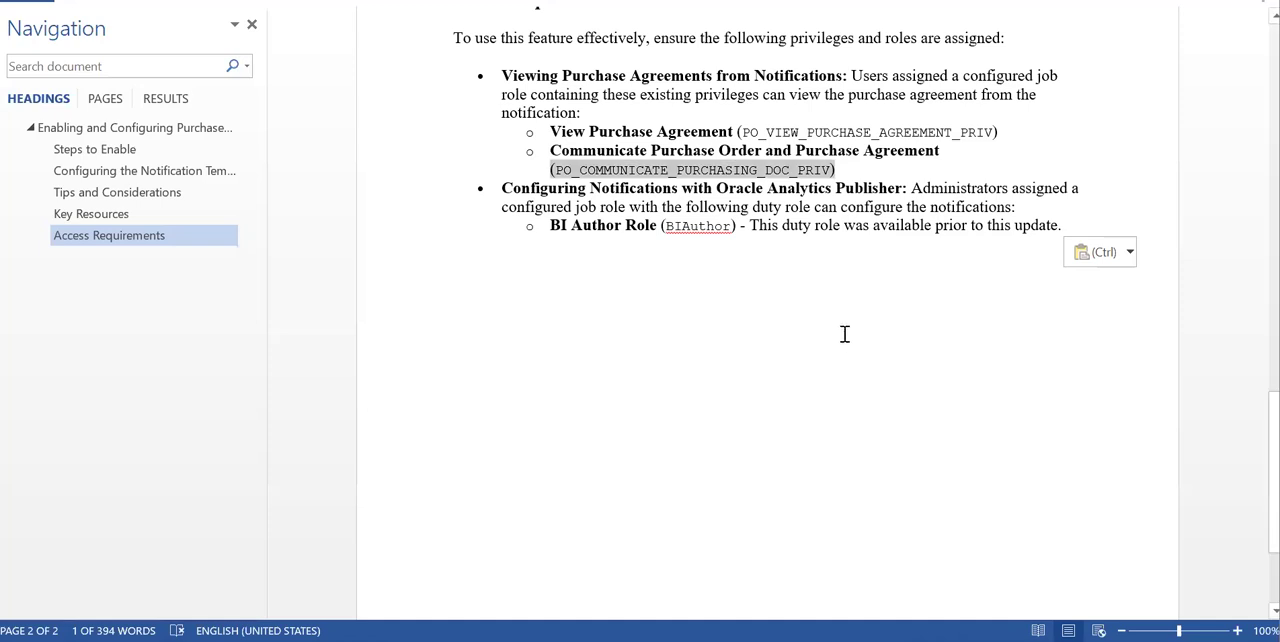
left_click_drag(553, 132, 733, 134)
left_click_drag(551, 151, 951, 154)
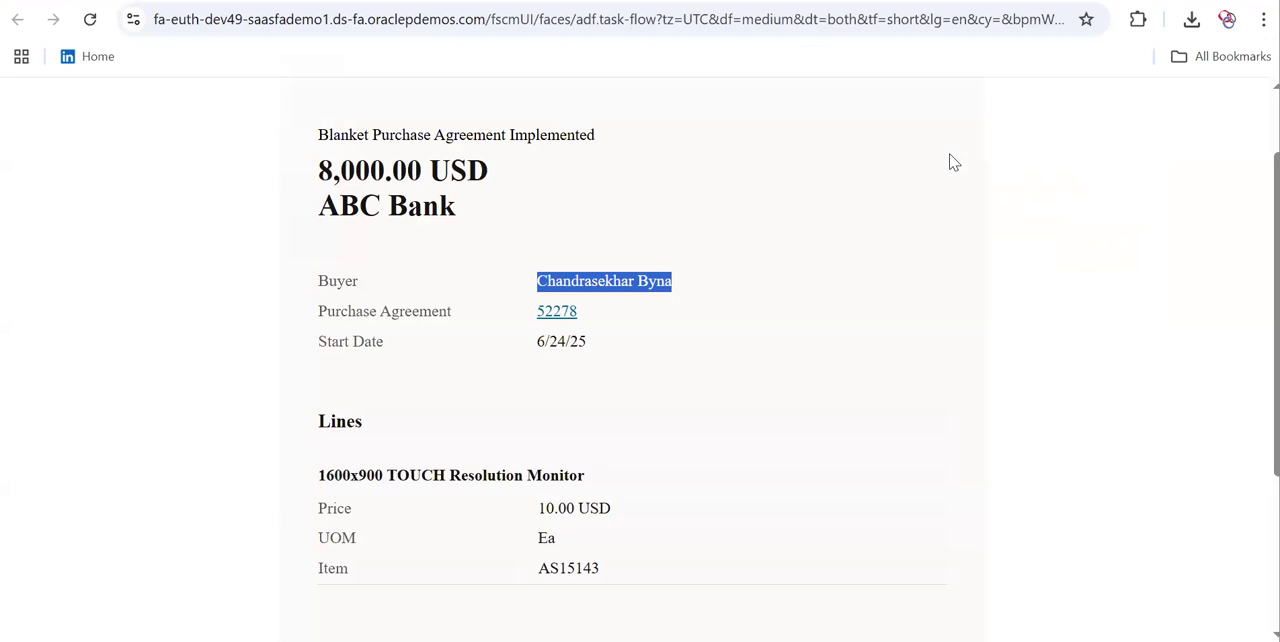
key("alt+Tab")
key("alt+Tab")
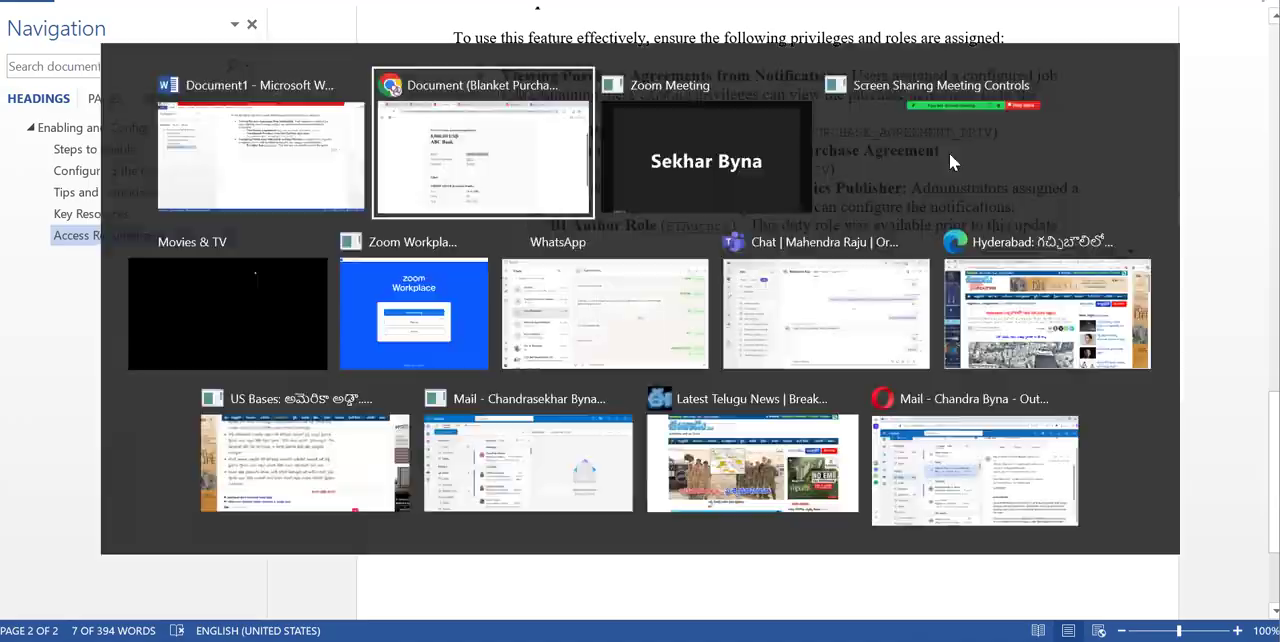